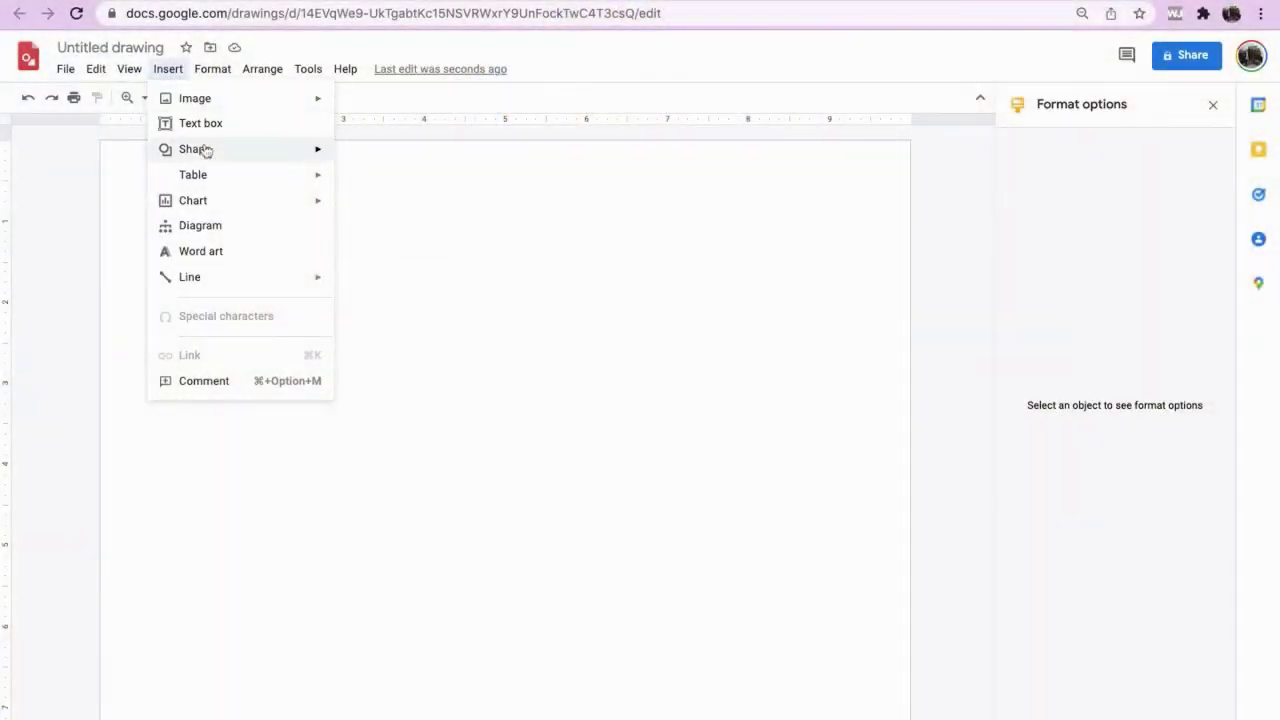
Step: Draw a circle about 4.5 inches across on the blank page and move it to the page's left half
mouse_move(300, 155)
mouse_move(376, 160)
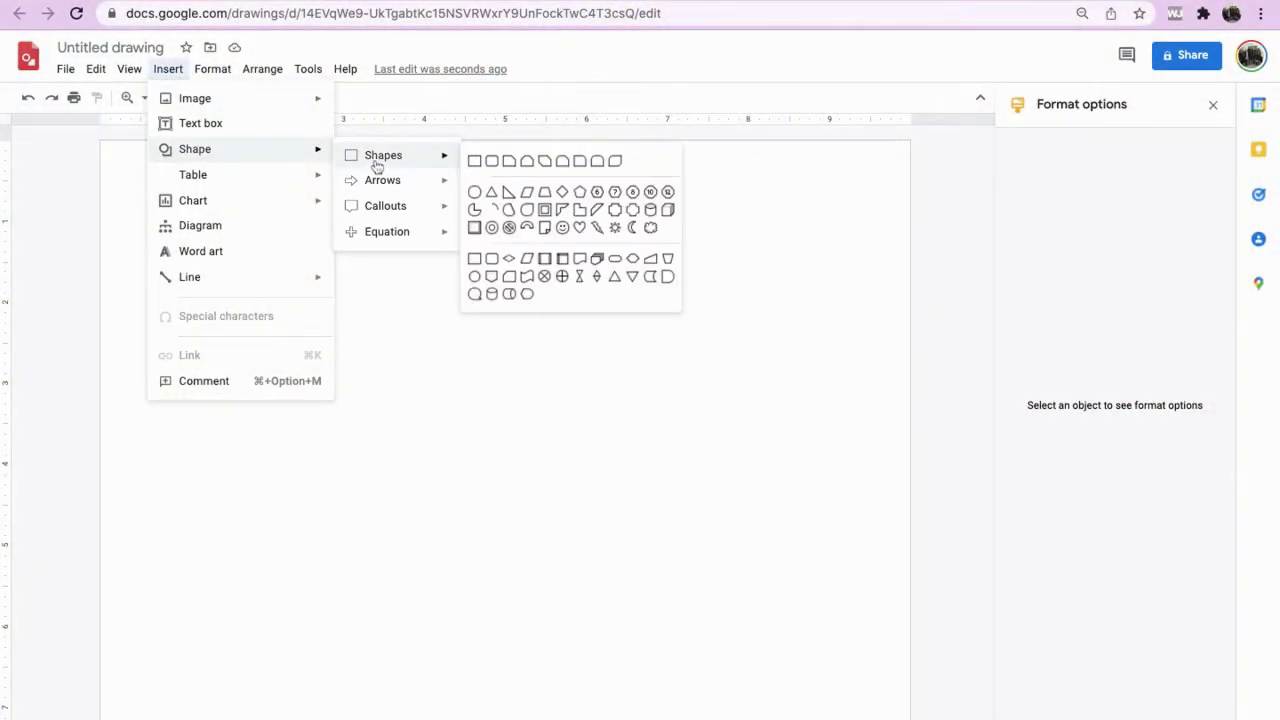
left_click(475, 193)
left_click_drag(245, 312, 614, 669)
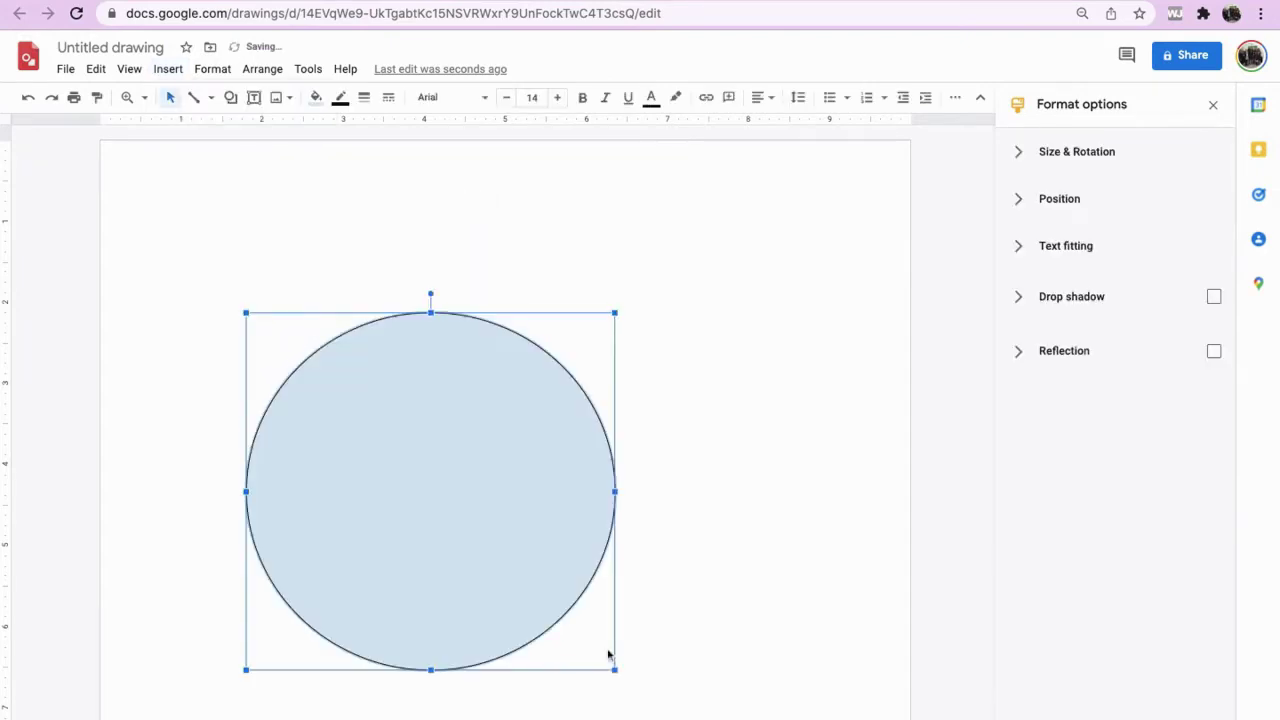
left_click_drag(592, 581, 523, 544)
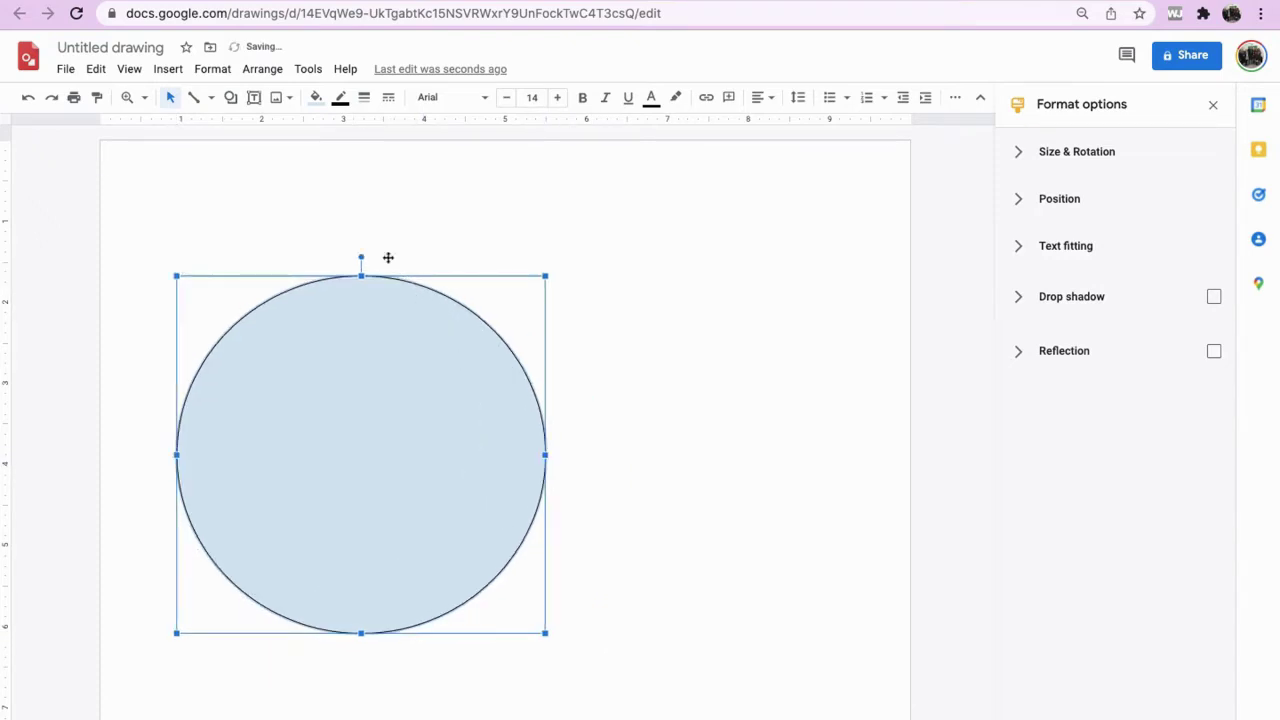
Step: Make the circle's fill transparent and place a duplicate level with it on the right so that the two overlap
left_click(316, 98)
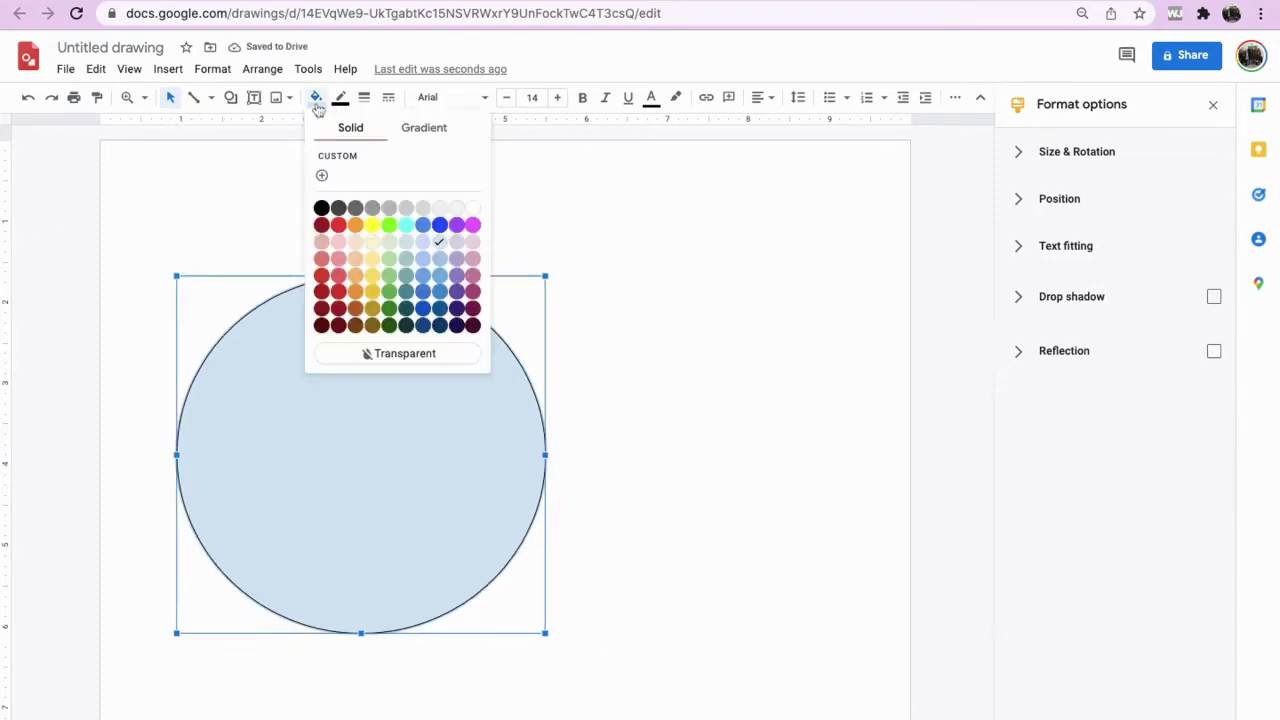
left_click(398, 355)
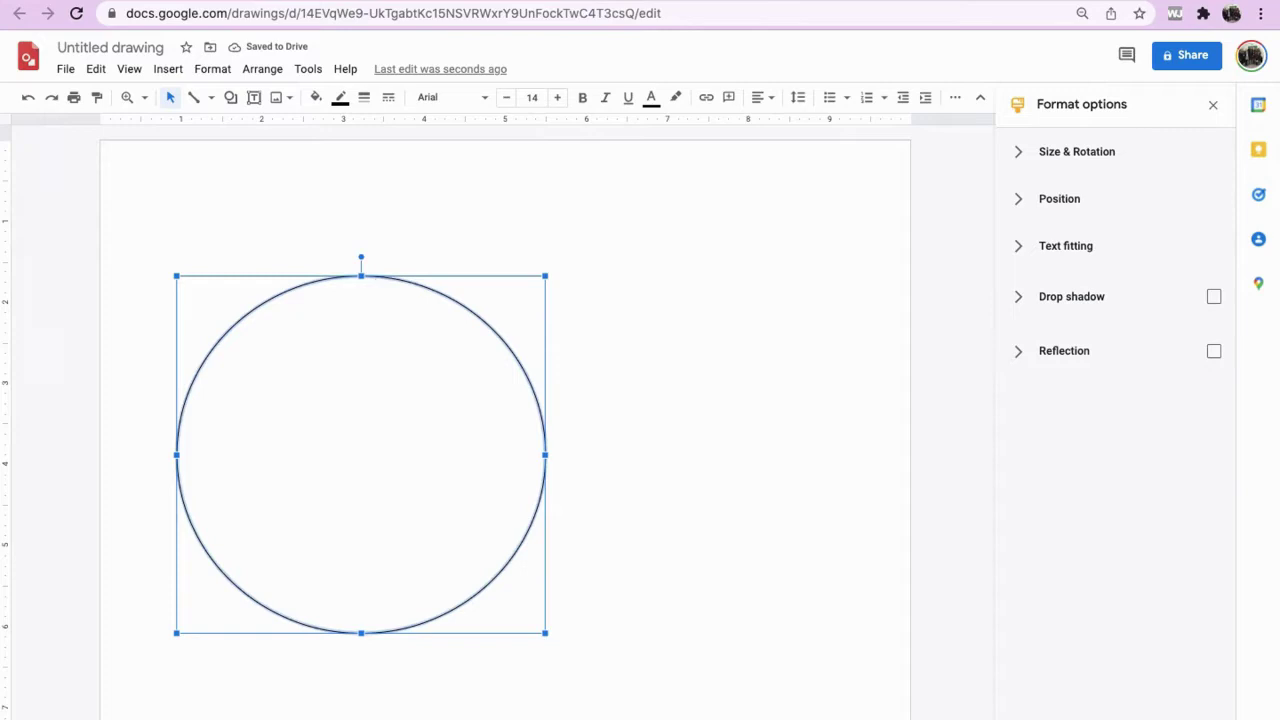
key("ctrl+d")
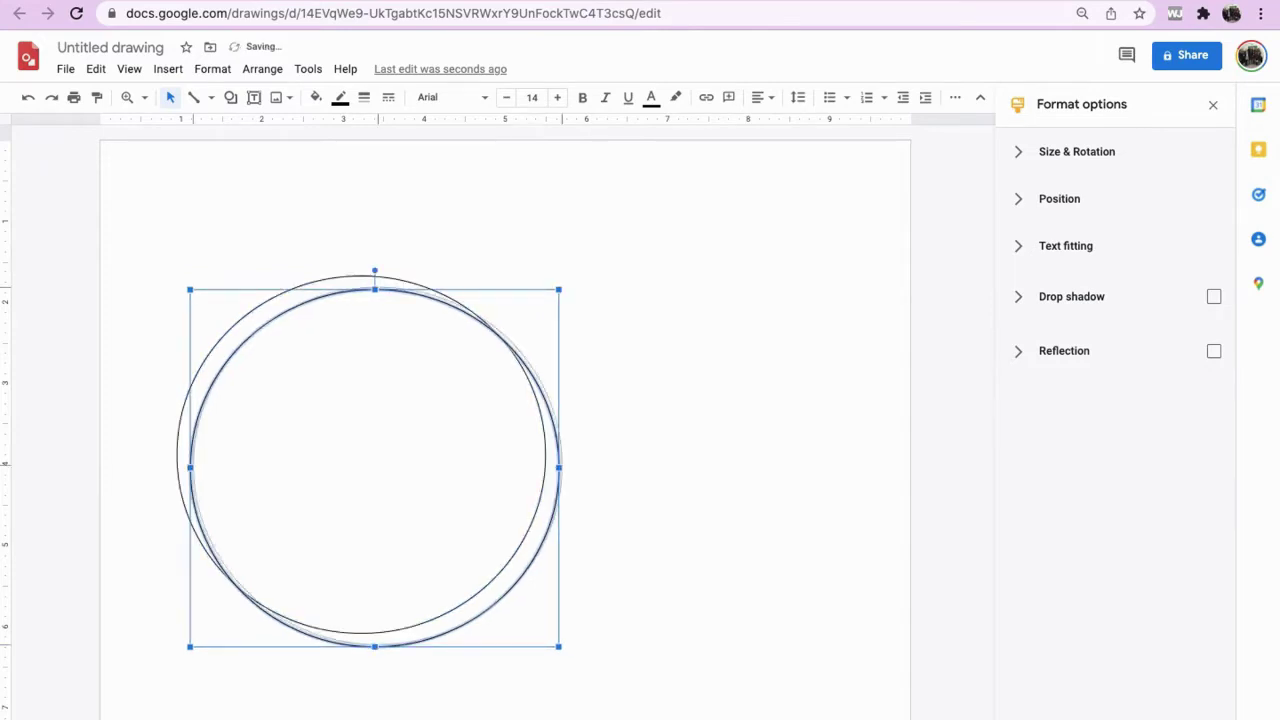
left_click_drag(374, 468, 607, 455)
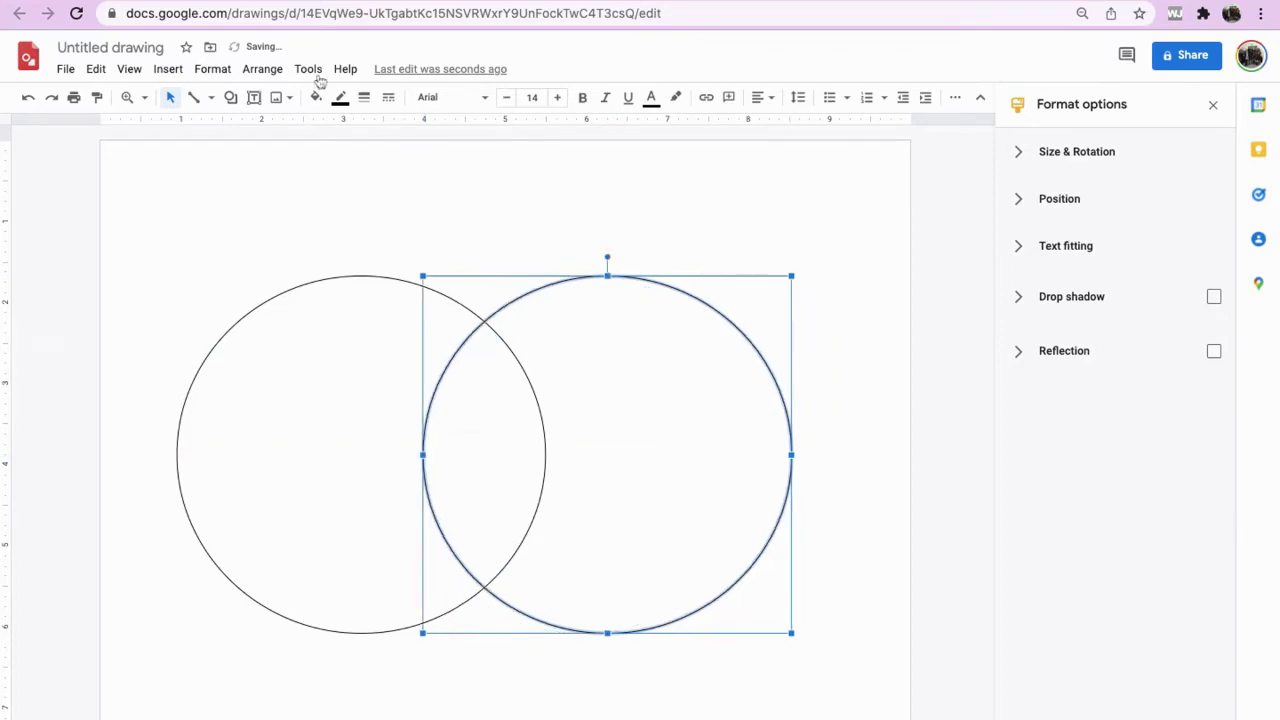
Step: Add a text box above the circles reading "Compare and contrast osmosis and diffusion" and shift it slightly down and right
left_click(168, 69)
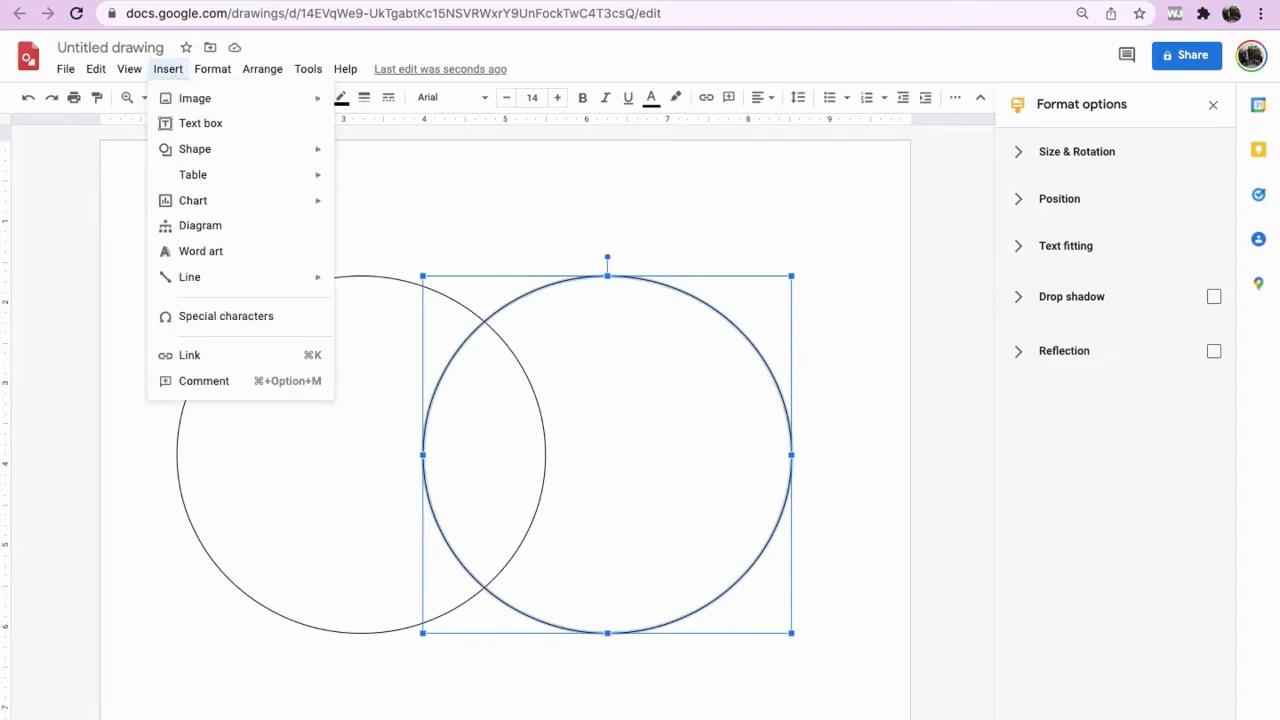
left_click(190, 124)
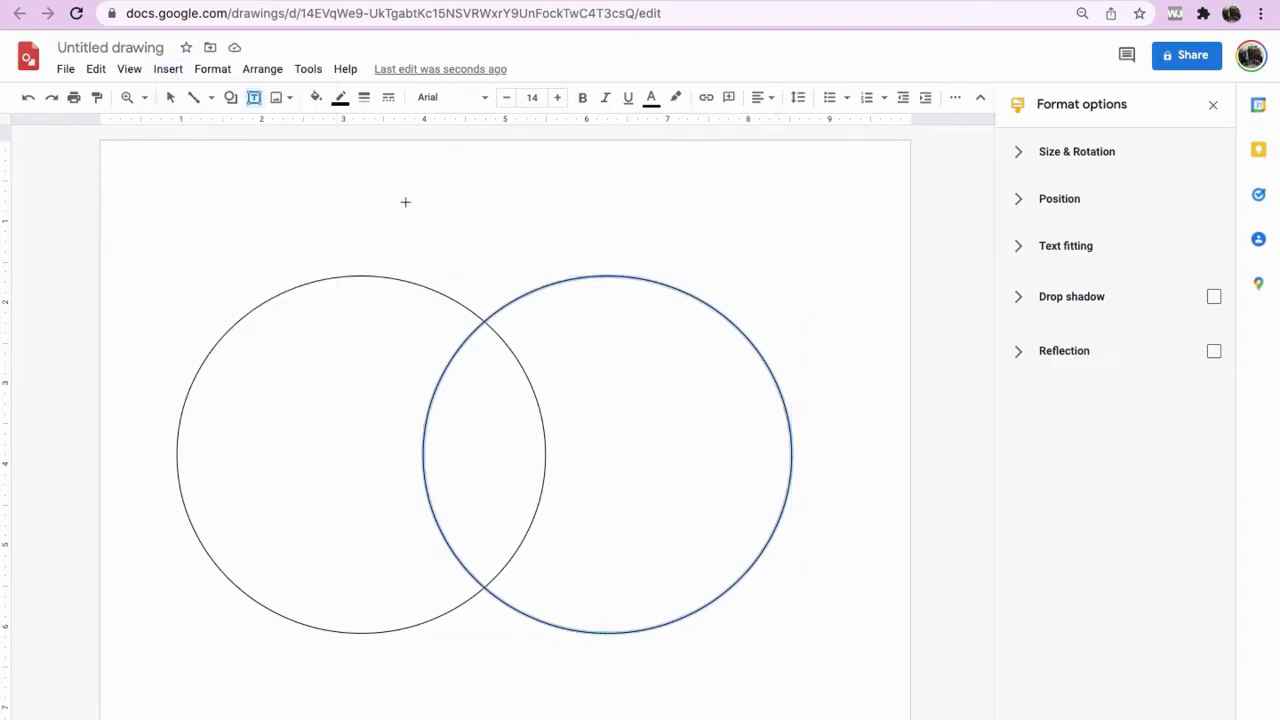
left_click_drag(281, 184, 618, 220)
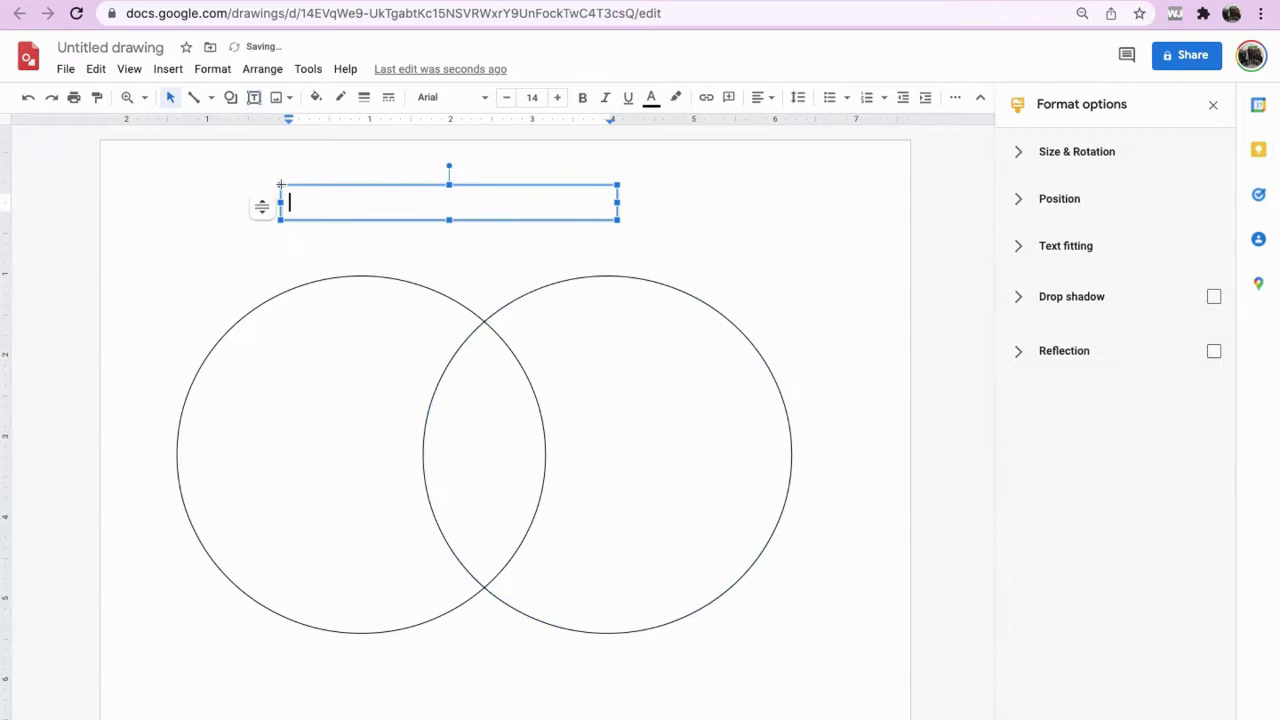
type("Compare and c")
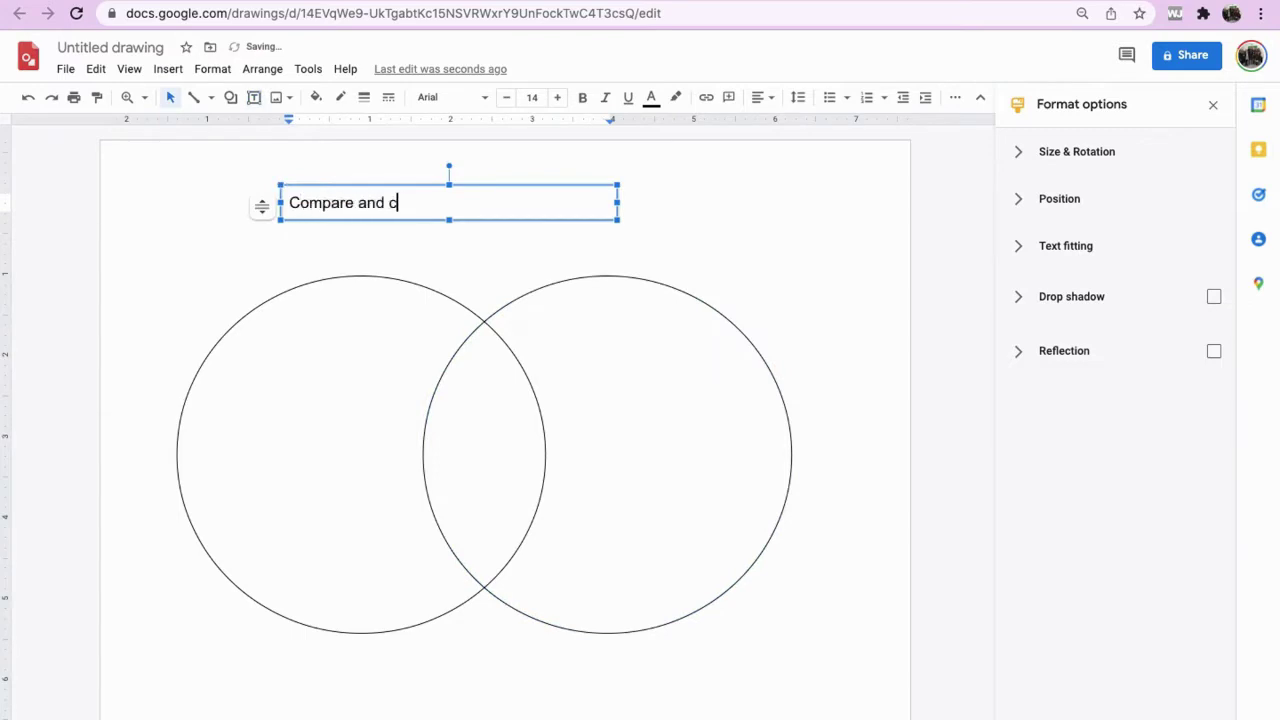
type("ontrast ")
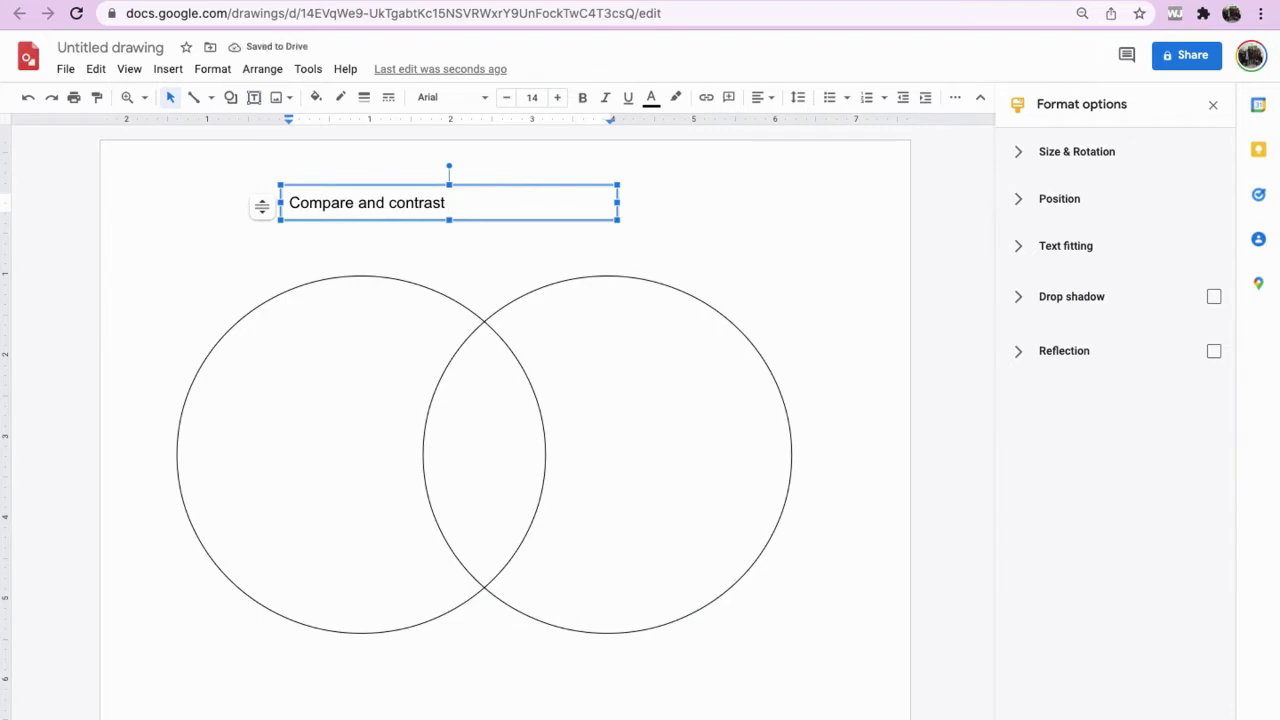
type("osmosu")
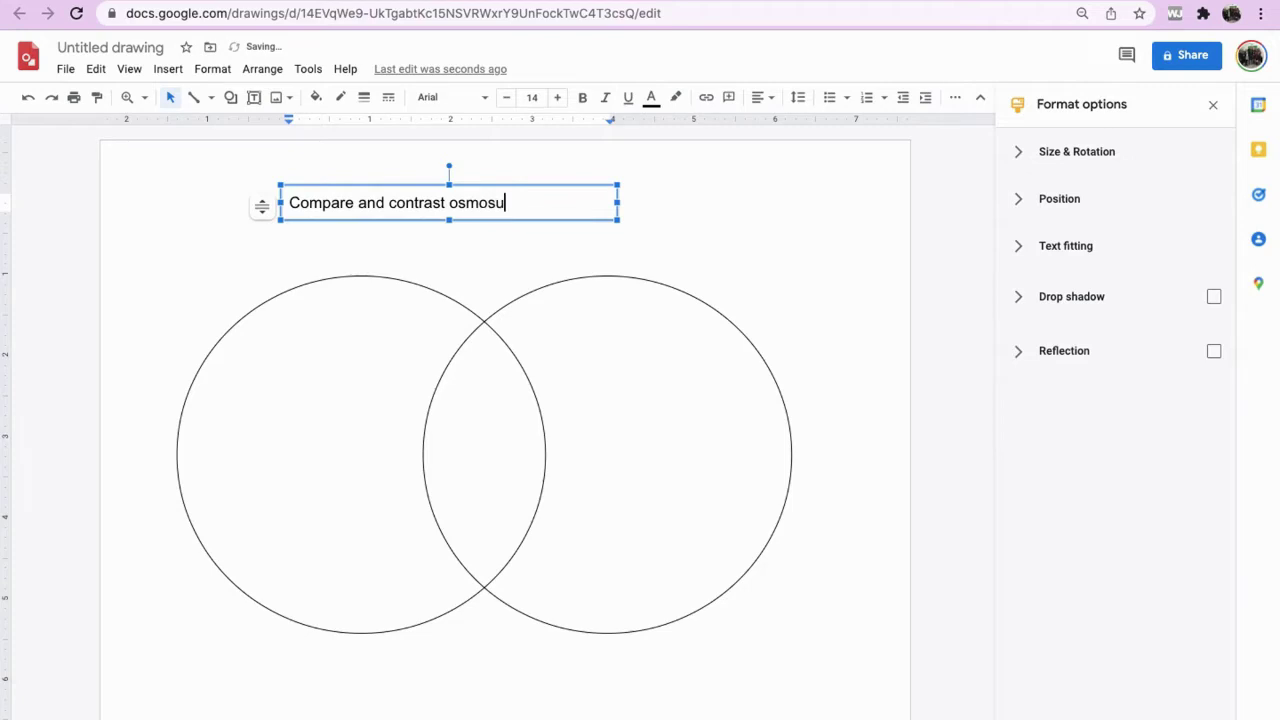
key("BackSpace")
type("is an")
type("d dif")
key("BackSpace")
type("diffus")
left_click_drag(575, 219, 616, 240)
Step: Make the title bold and centre-aligned, widening its text box so it fits on one line
triple_click(585, 224)
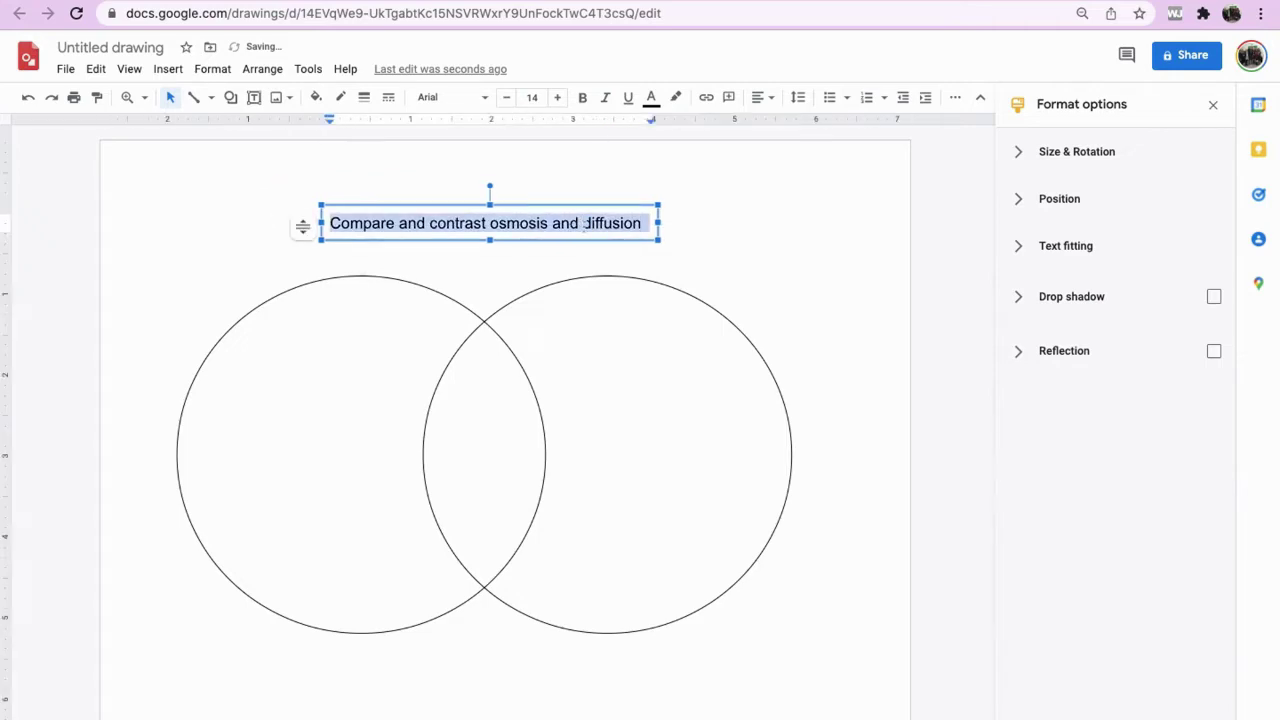
key("ctrl+b")
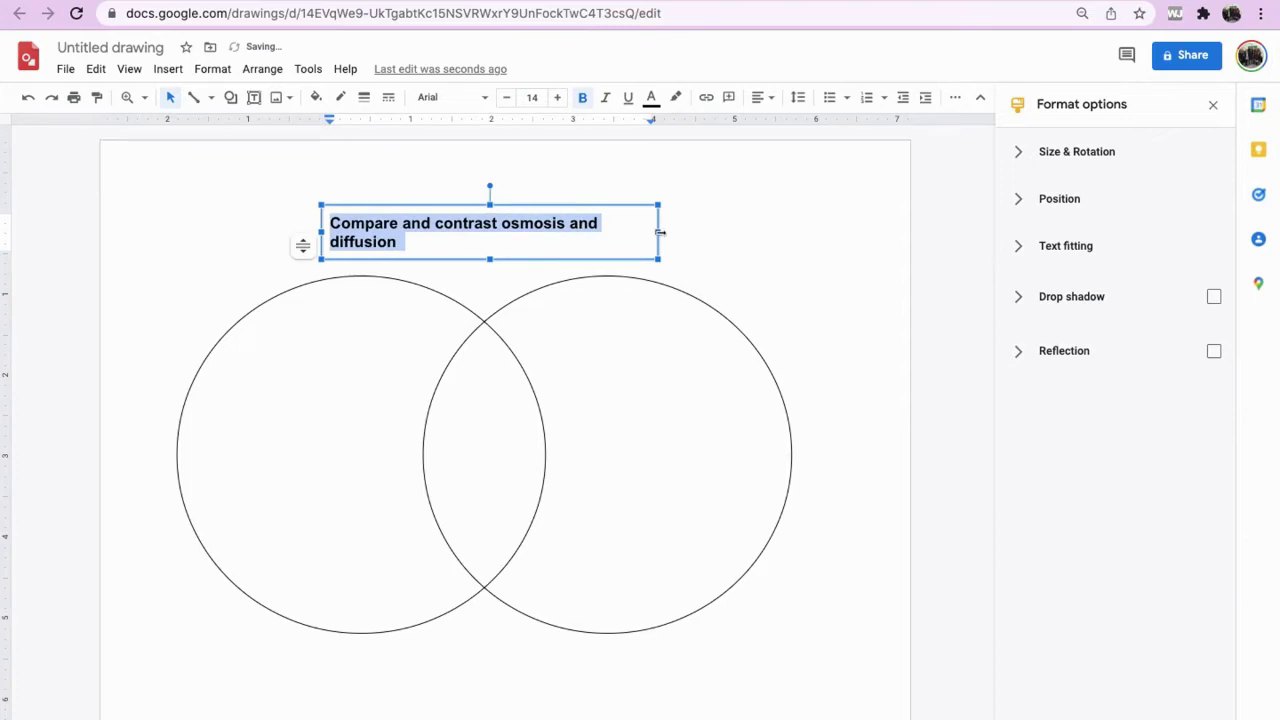
mouse_move(660, 232)
left_mouse_down()
mouse_move(724, 232)
mouse_move(646, 238)
left_mouse_up()
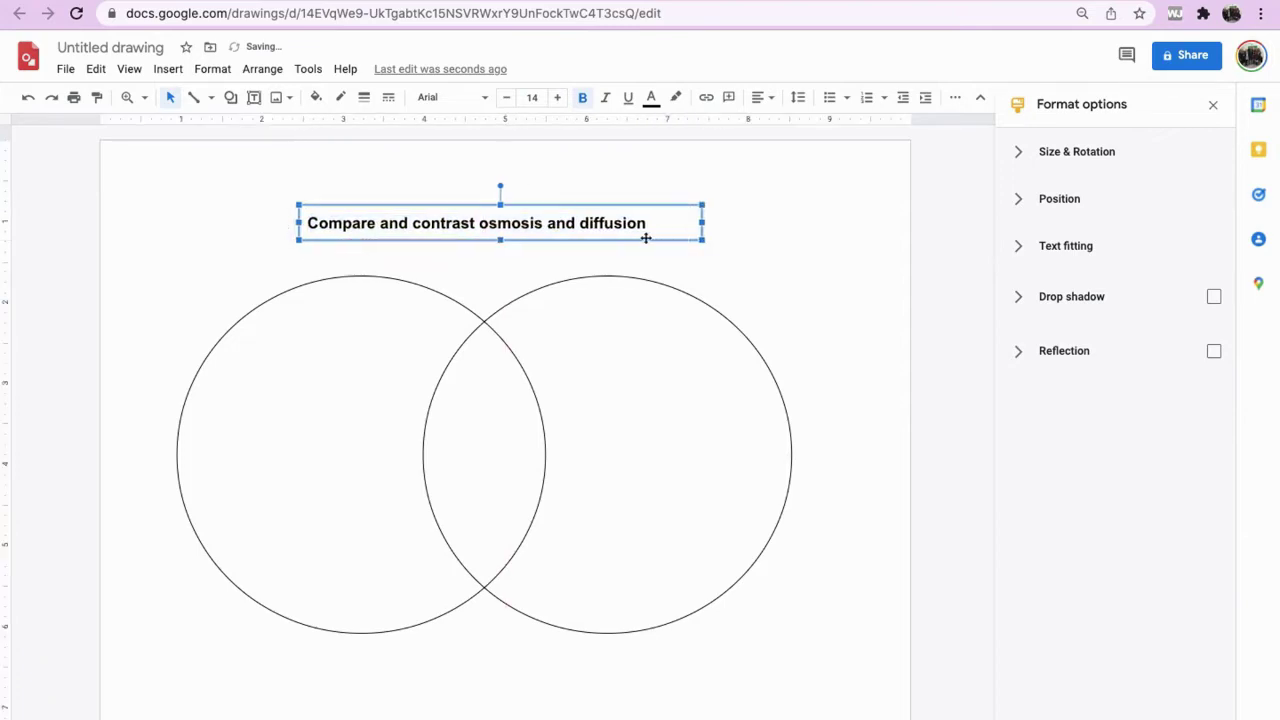
left_click(764, 98)
left_click(784, 125)
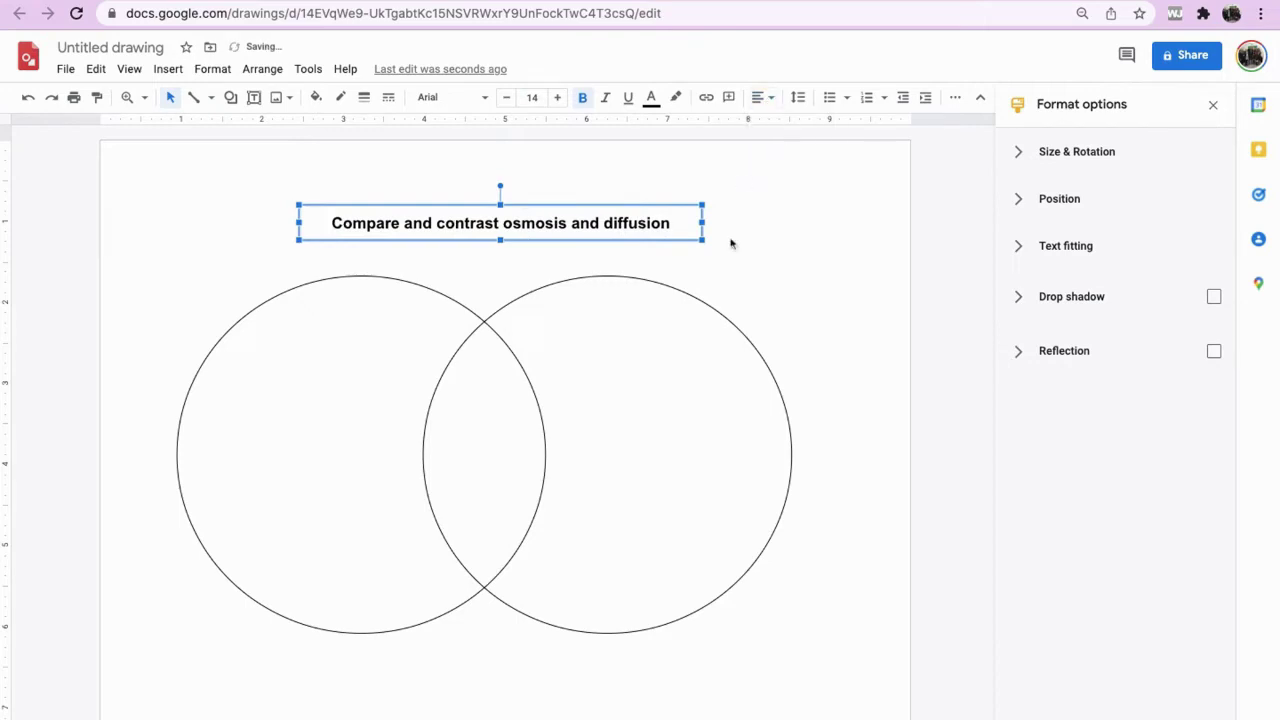
left_click(735, 256)
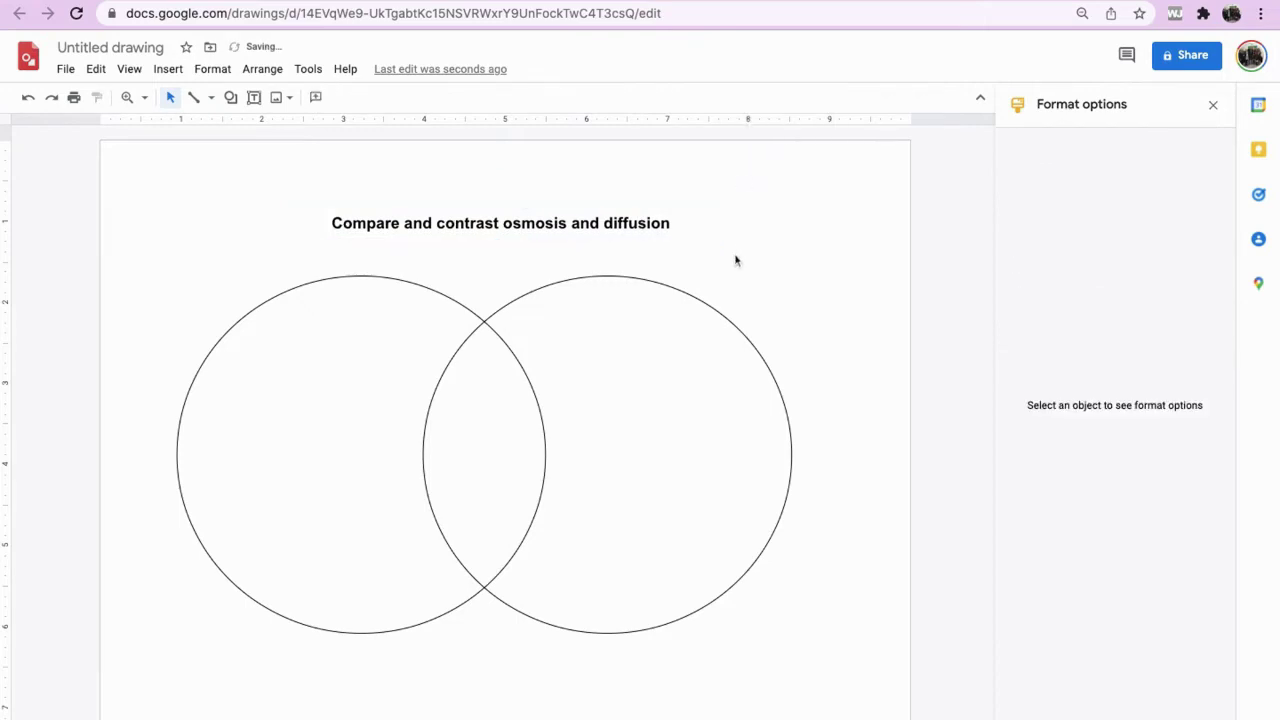
Step: Select the title and both circles and copy them
left_click(97, 78)
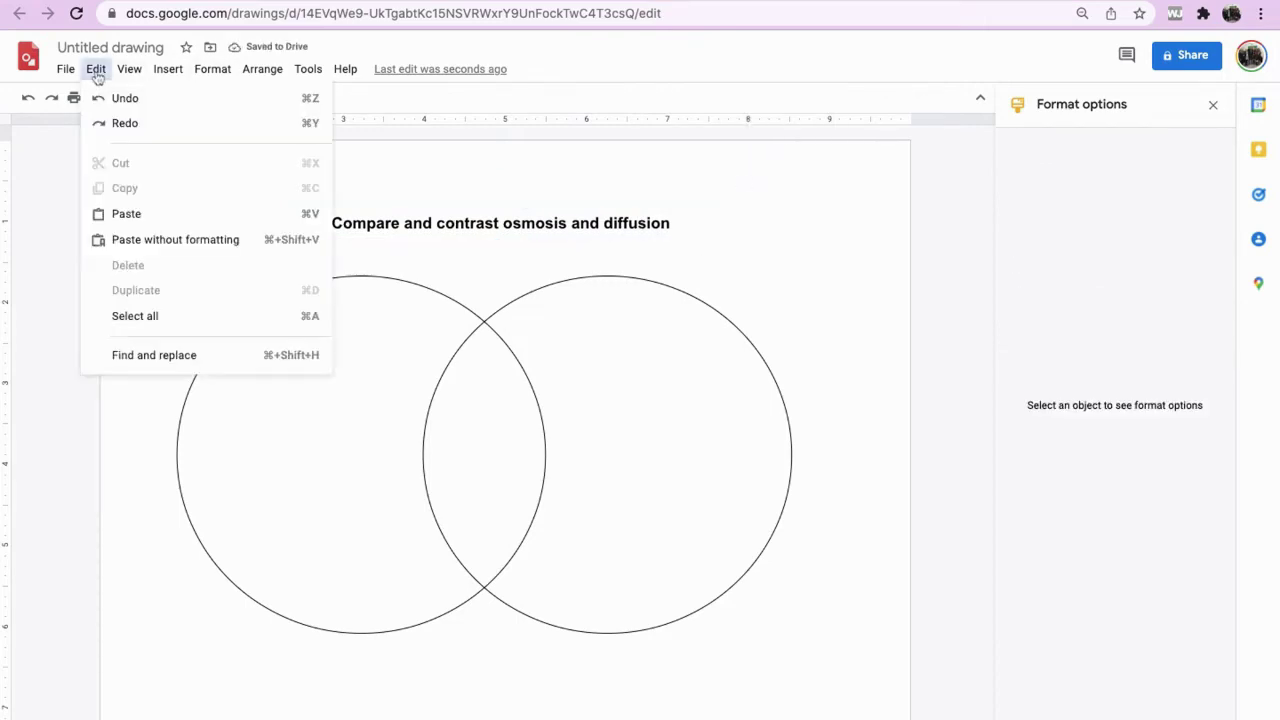
left_click(132, 318)
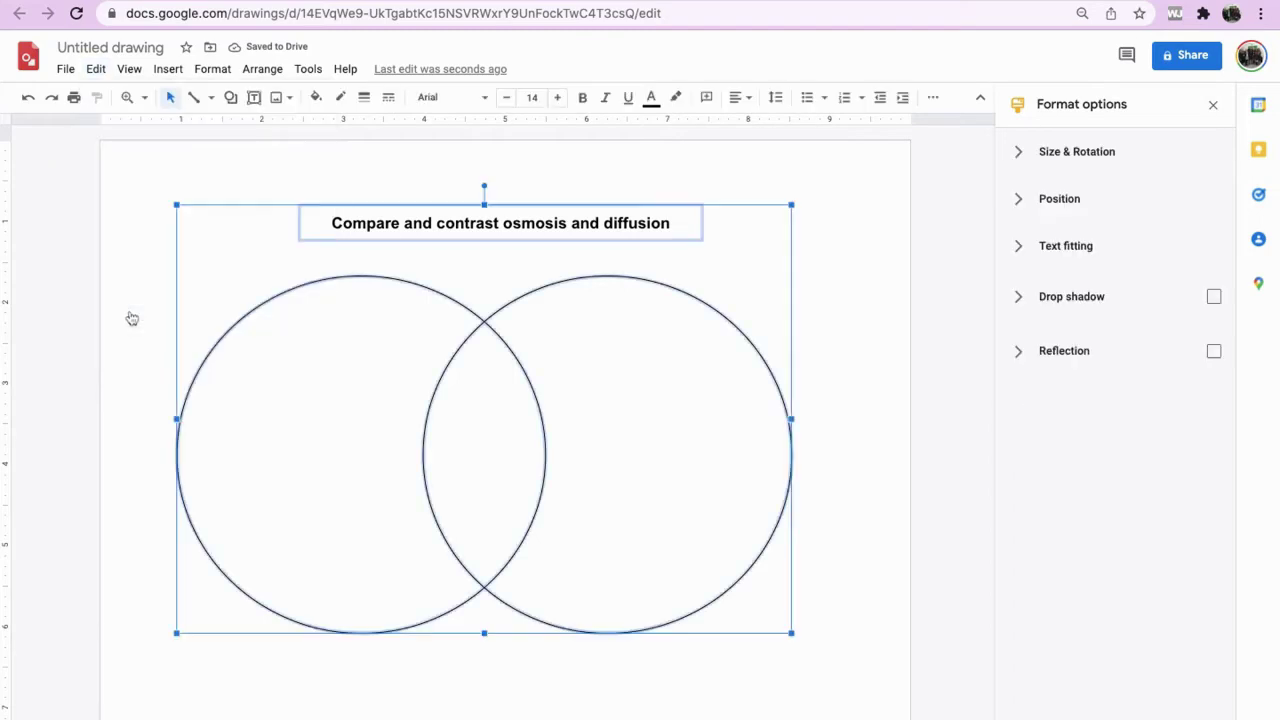
left_click(97, 78)
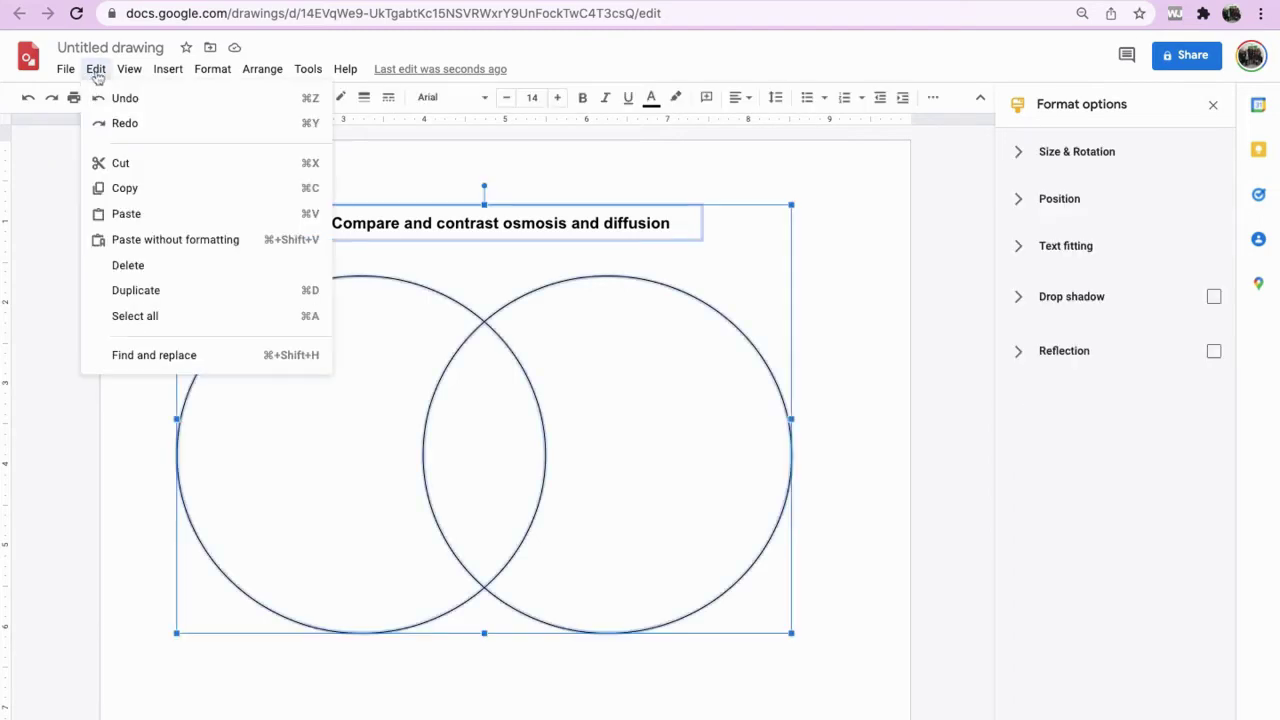
left_click(118, 198)
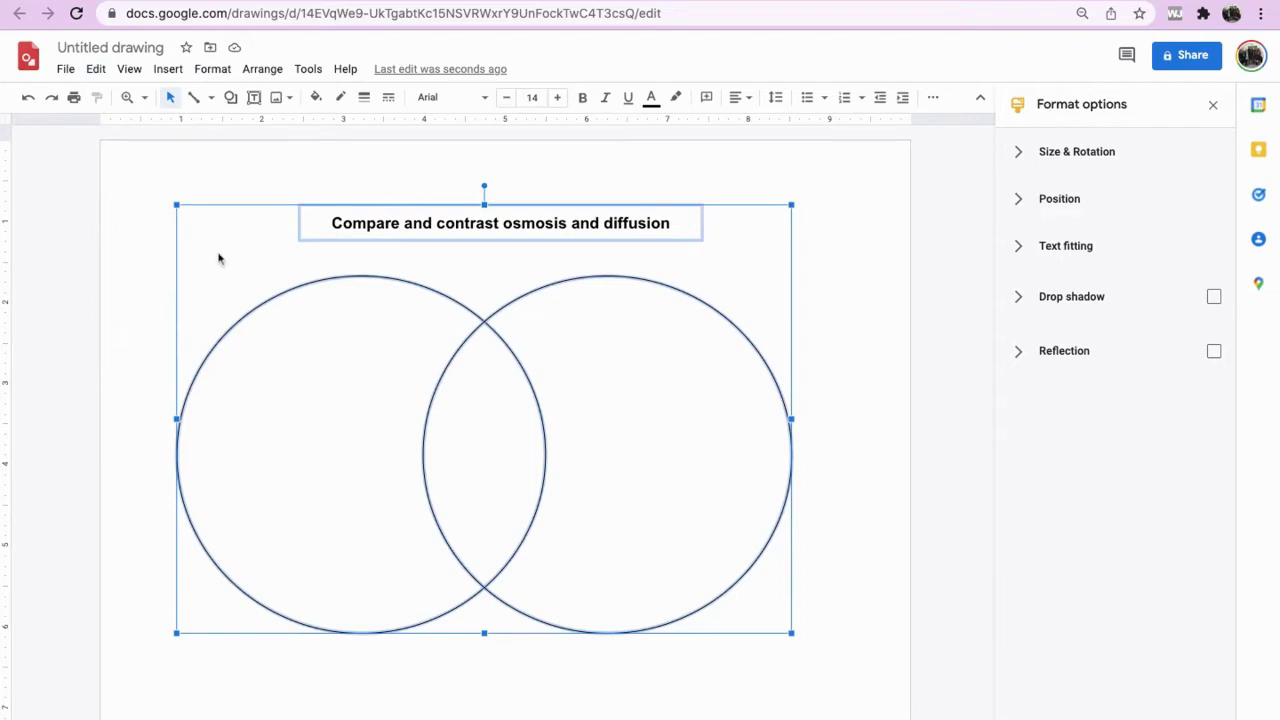
Step: Create a new drawing and set its background to solid white
left_click(66, 72)
mouse_move(214, 137)
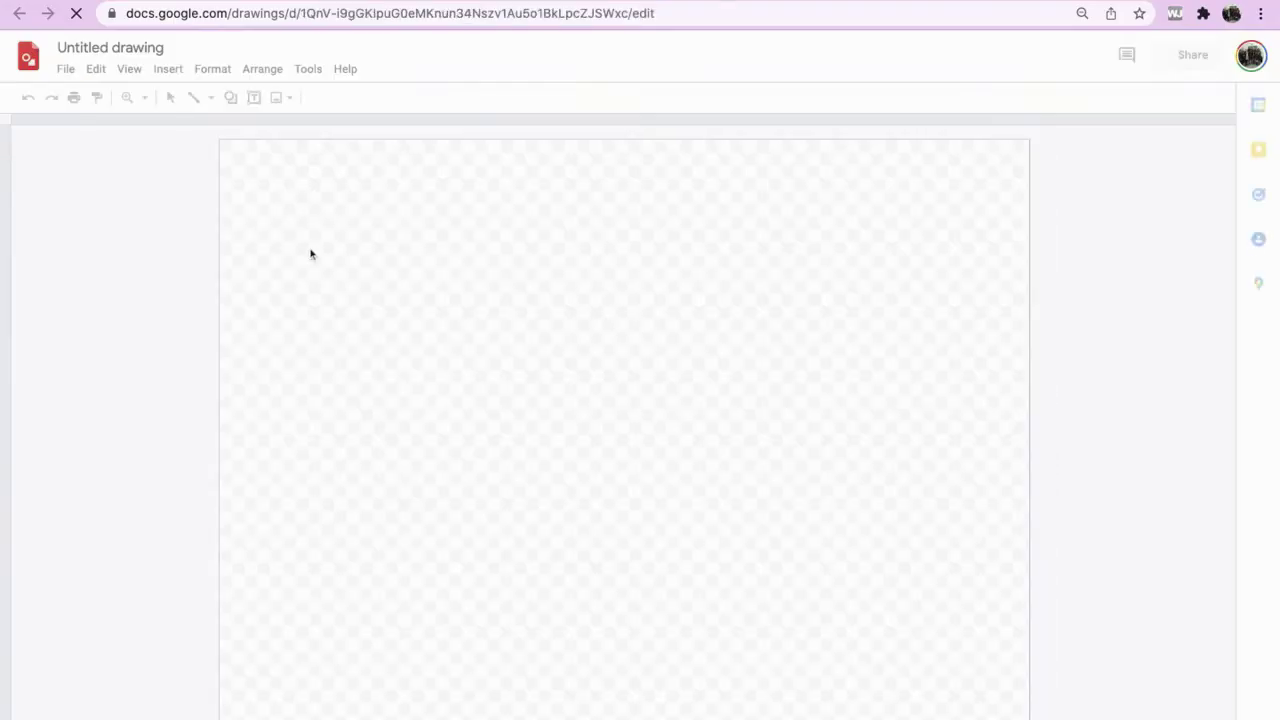
right_click(310, 254)
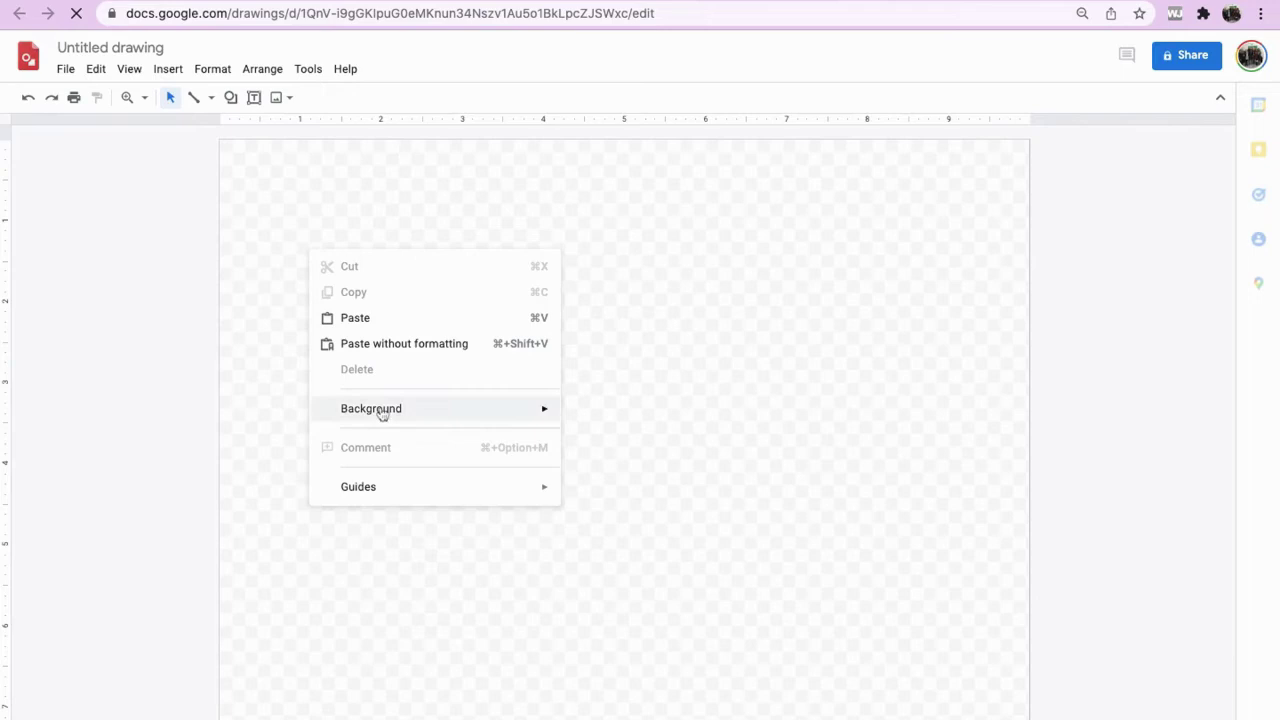
mouse_move(403, 417)
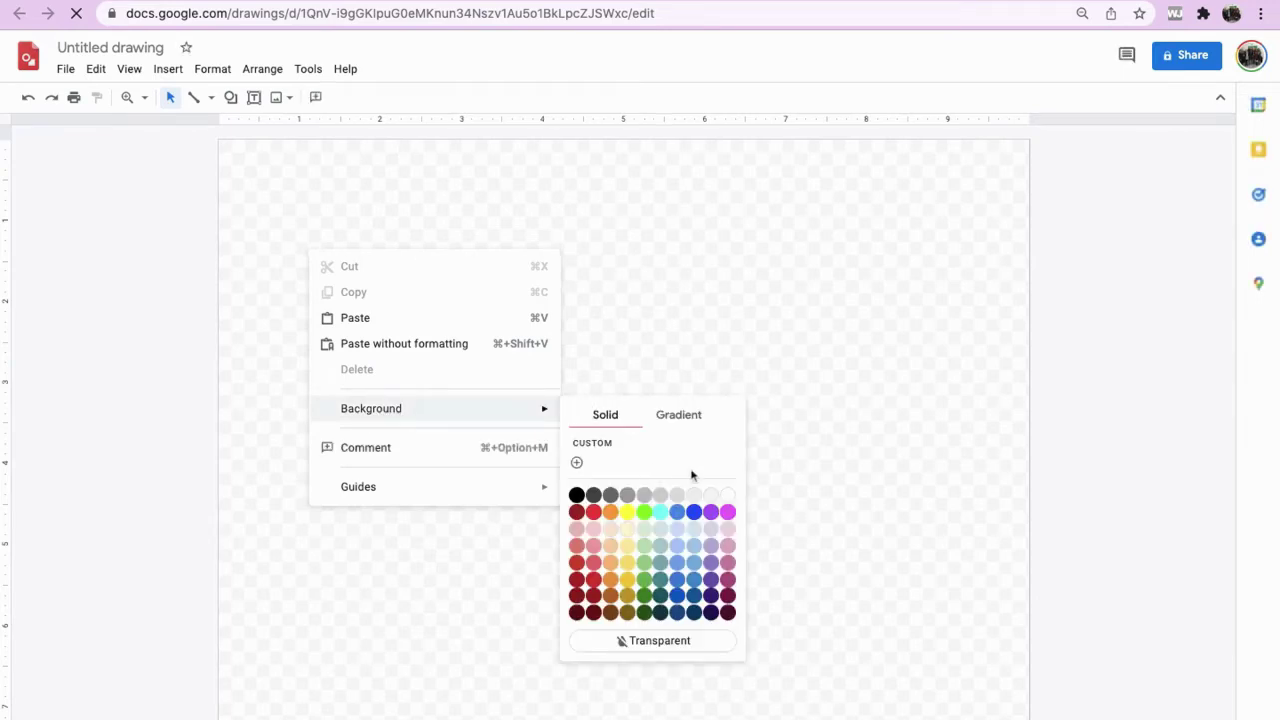
left_click(726, 496)
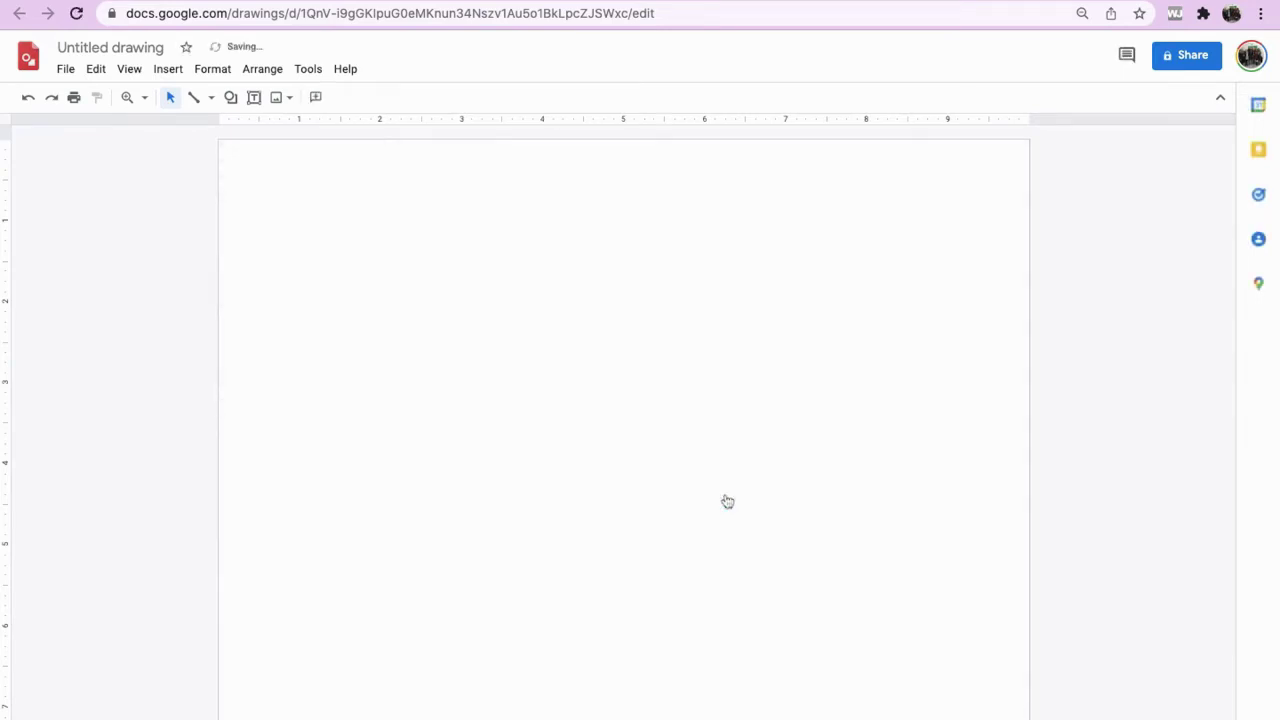
Step: Paste the copied title and circles into the new drawing and move them up the page
left_click(96, 69)
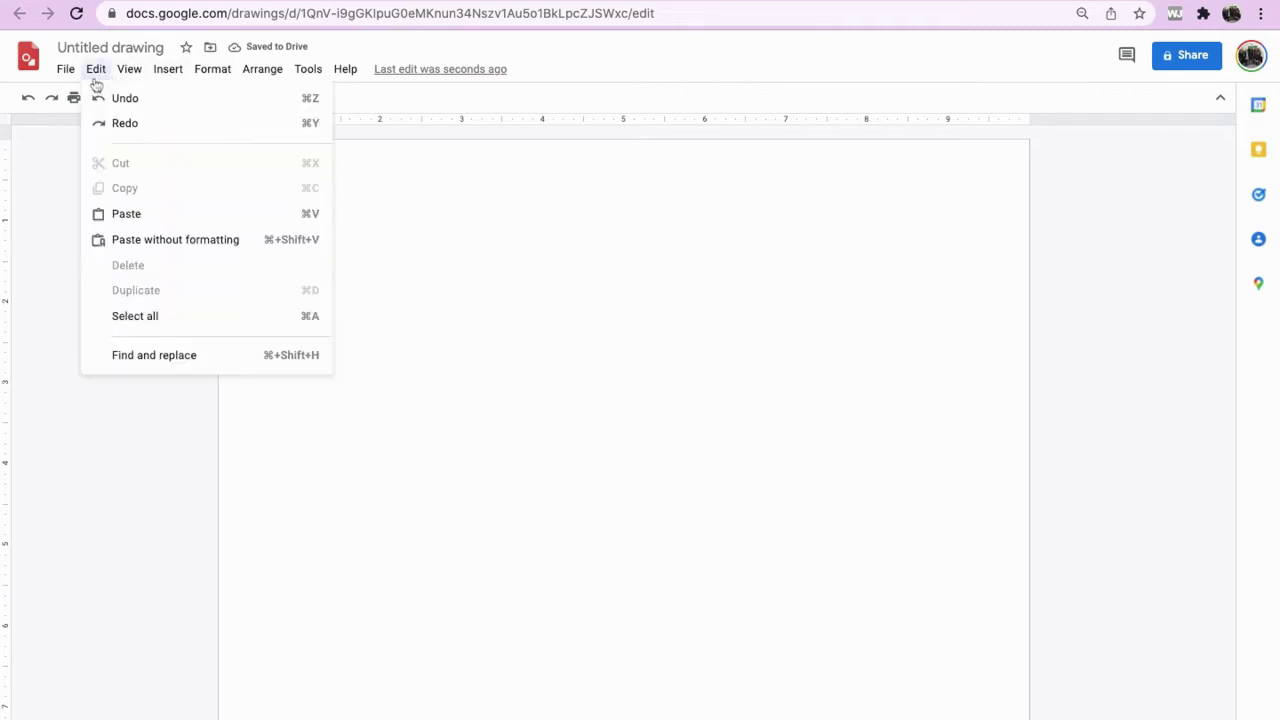
left_click(126, 214)
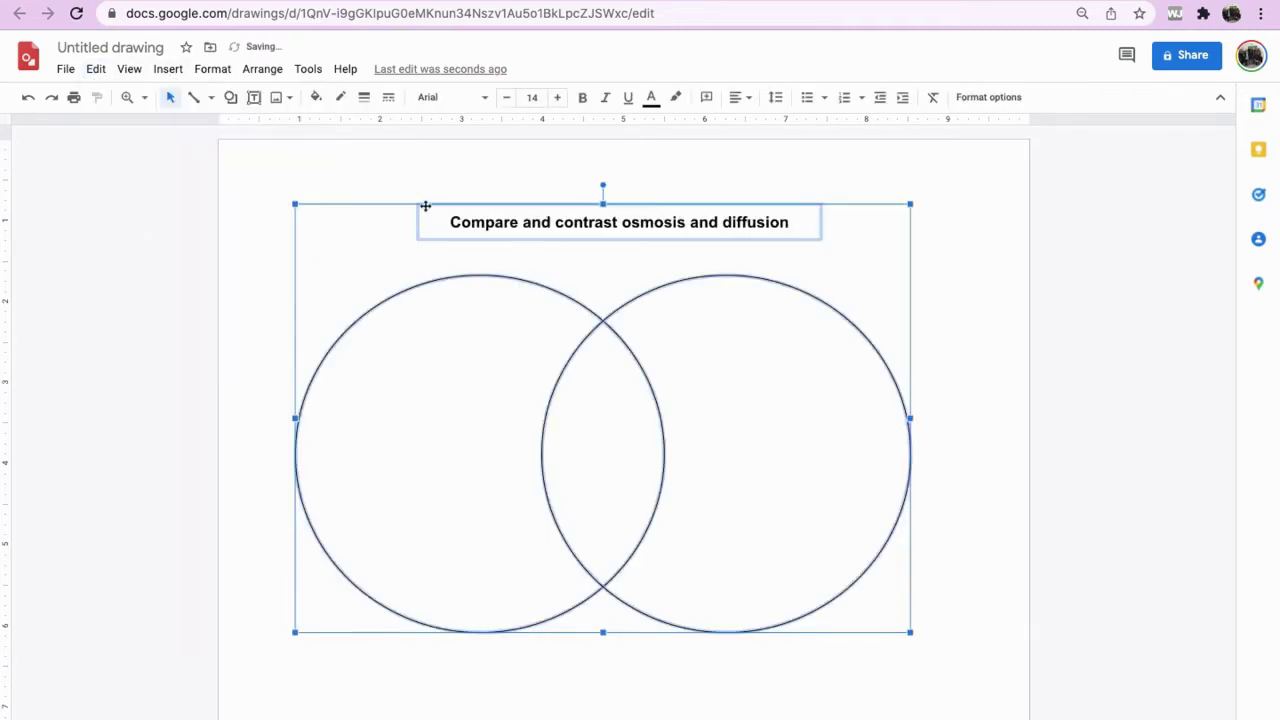
left_click_drag(425, 206, 429, 169)
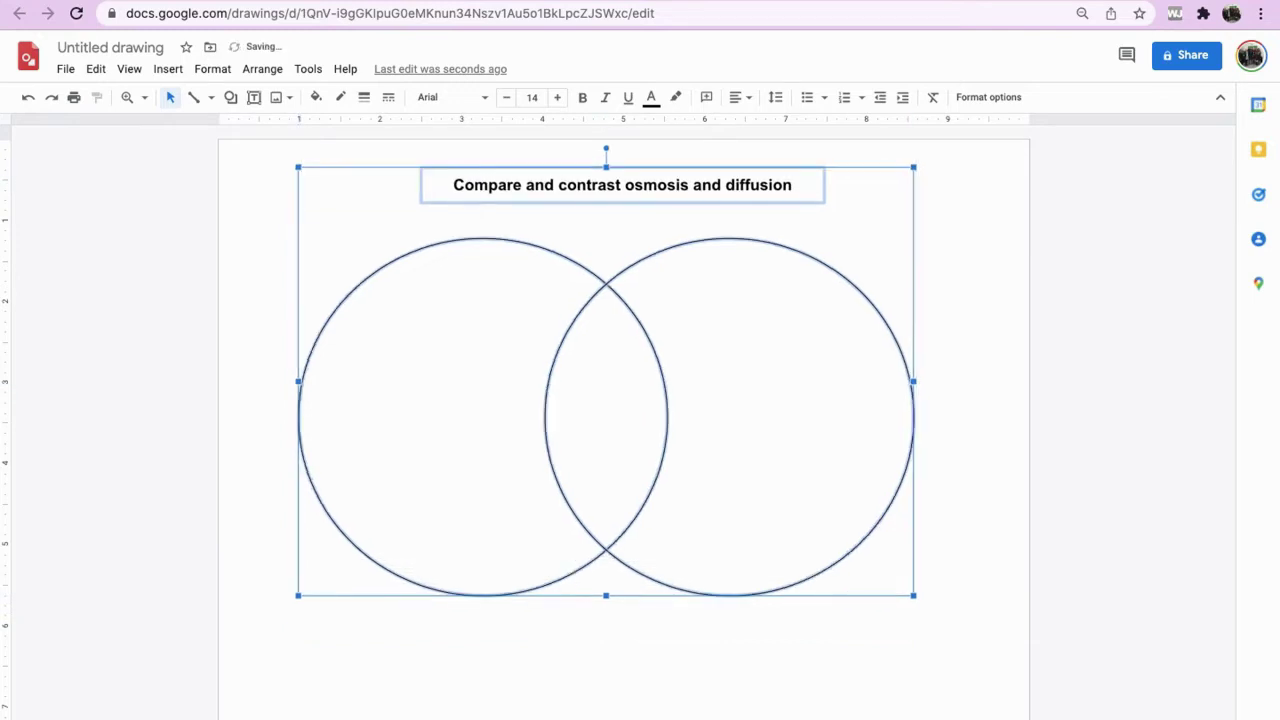
left_click(268, 332)
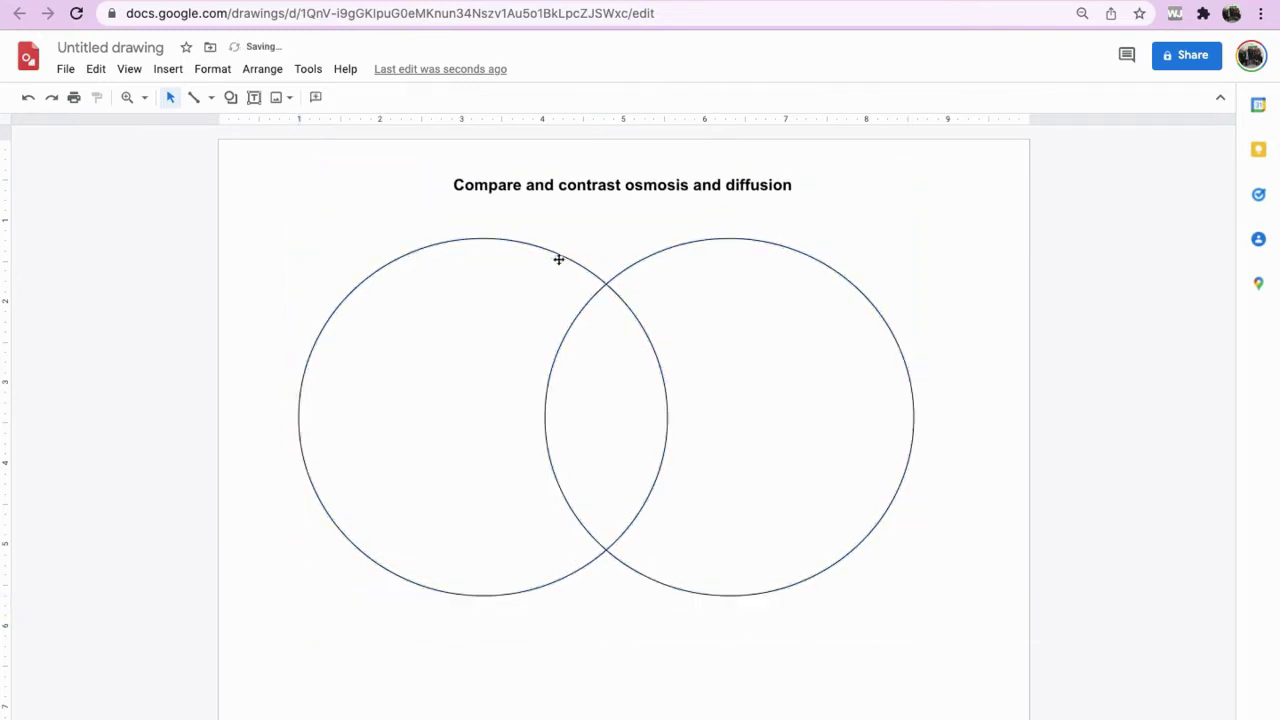
Step: Duplicate the left circle and place the copy centred below, overlapping both existing circles
left_click(559, 259)
key("ctrl+d")
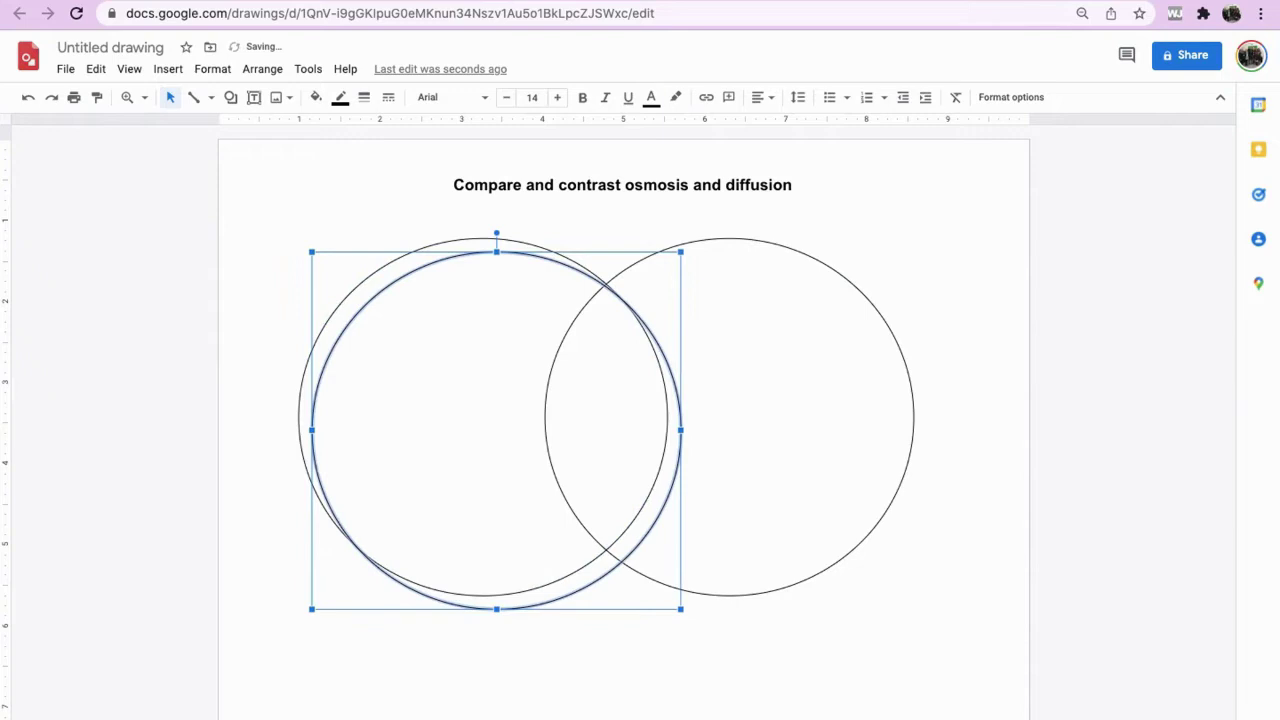
left_click_drag(560, 262, 683, 386)
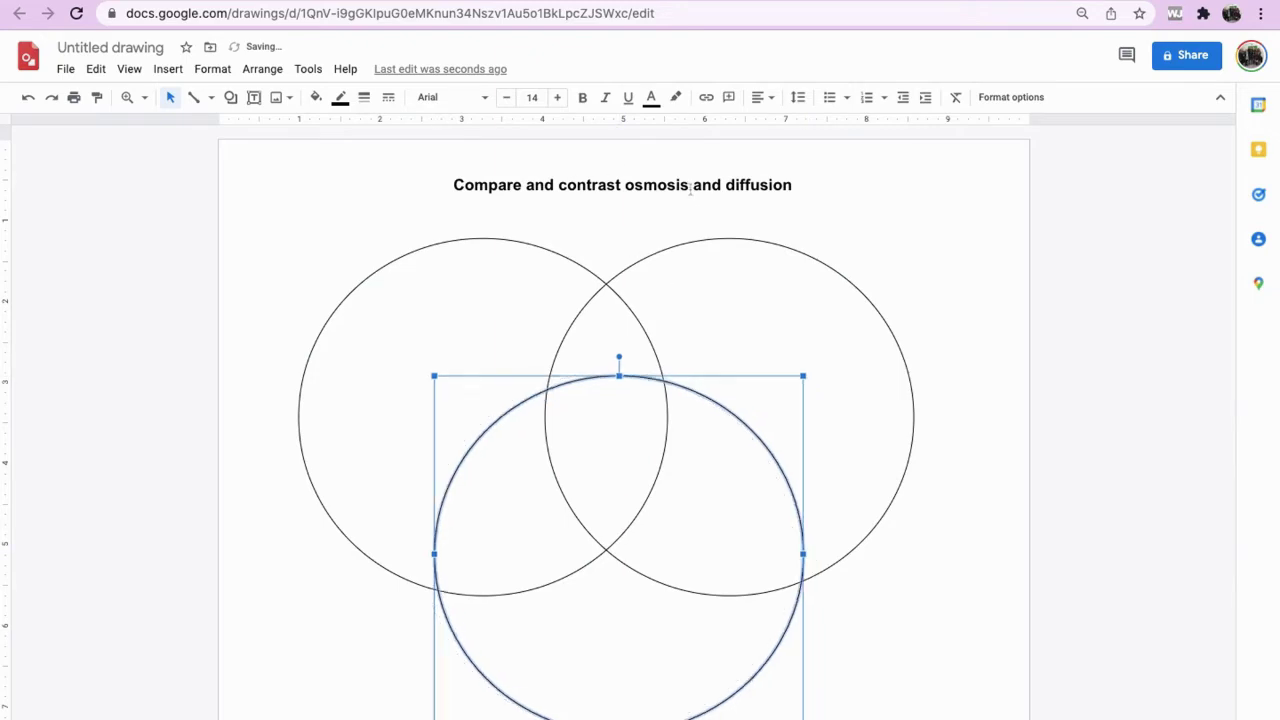
Step: Change the title of the three-circle drawing to "Compare and contrast osmosis, diffusion and active transport"
left_click(729, 184)
key("BackSpace")
key("BackSpace")
key("BackSpace")
key("BackSpace")
key("BackSpace")
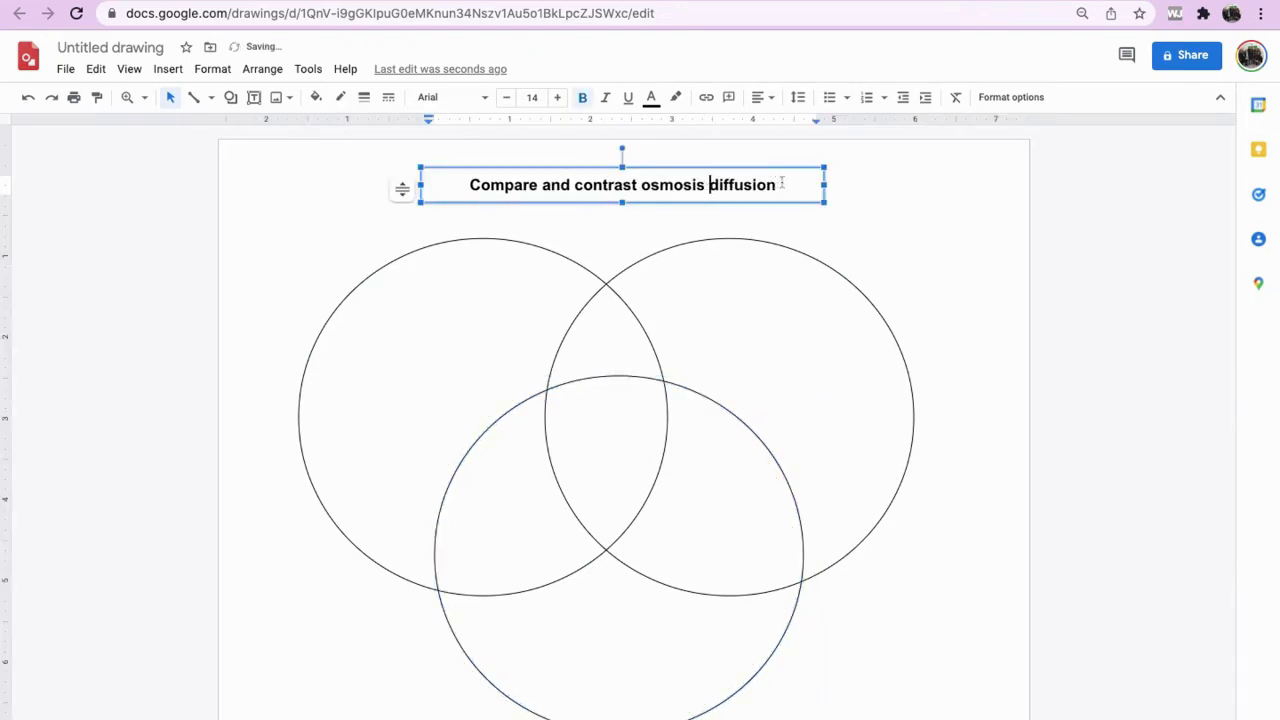
type(",")
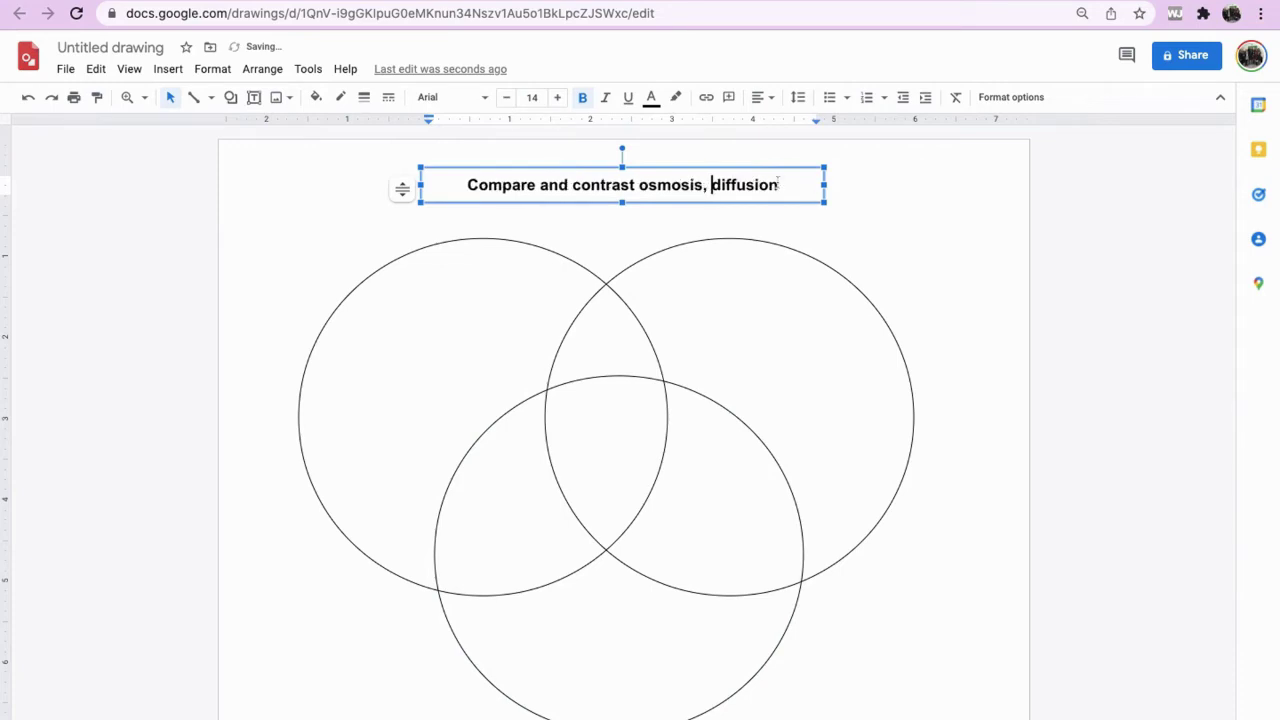
left_click(796, 171)
type("and activ")
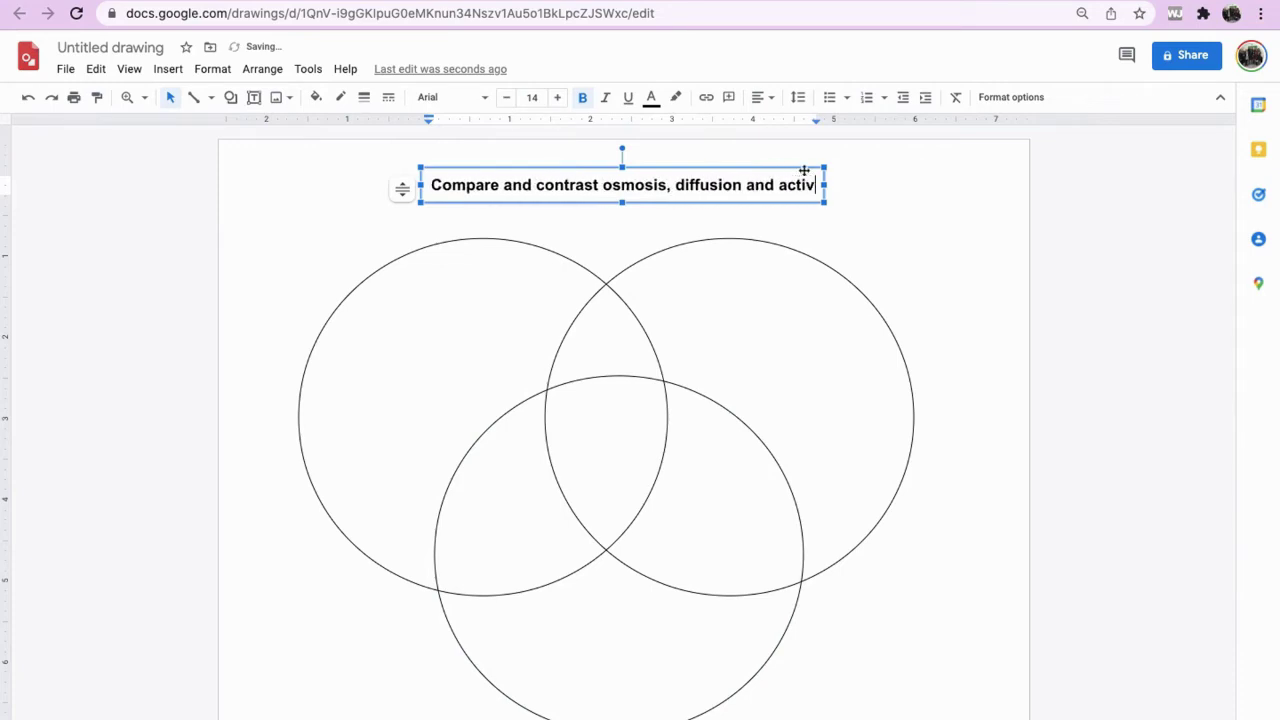
type("e transpoi")
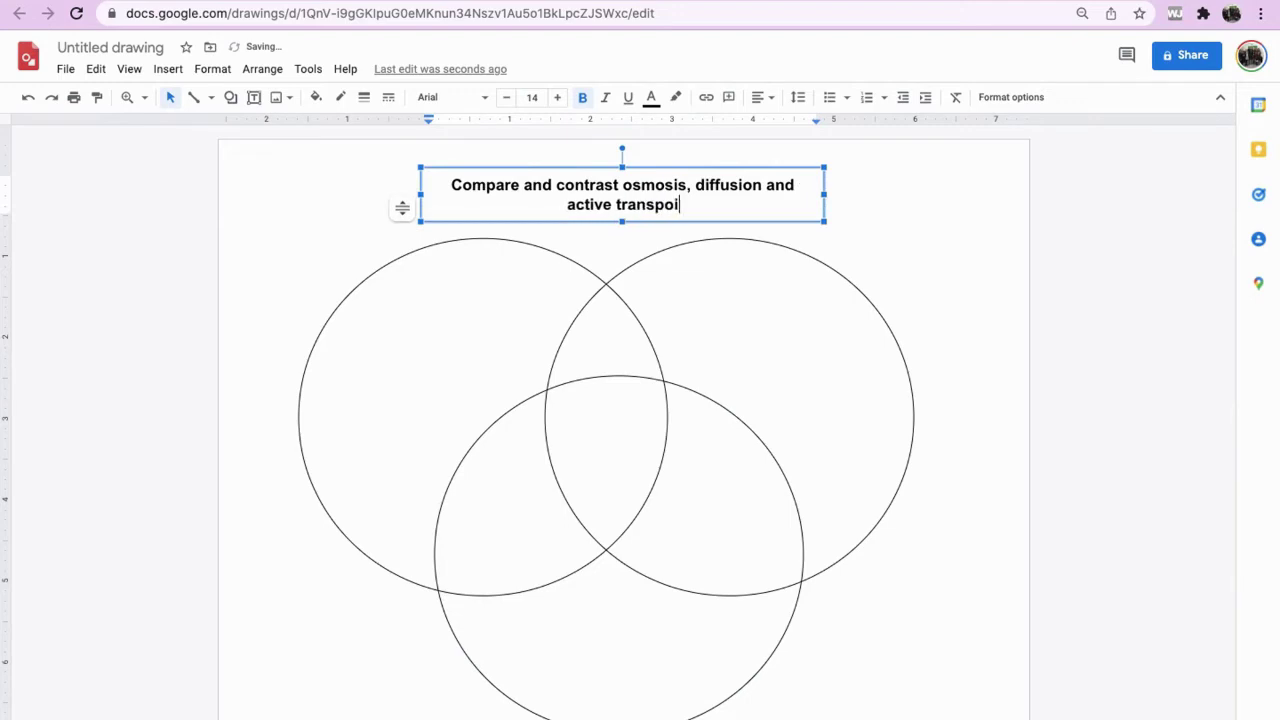
key("BackSpace")
type("rt")
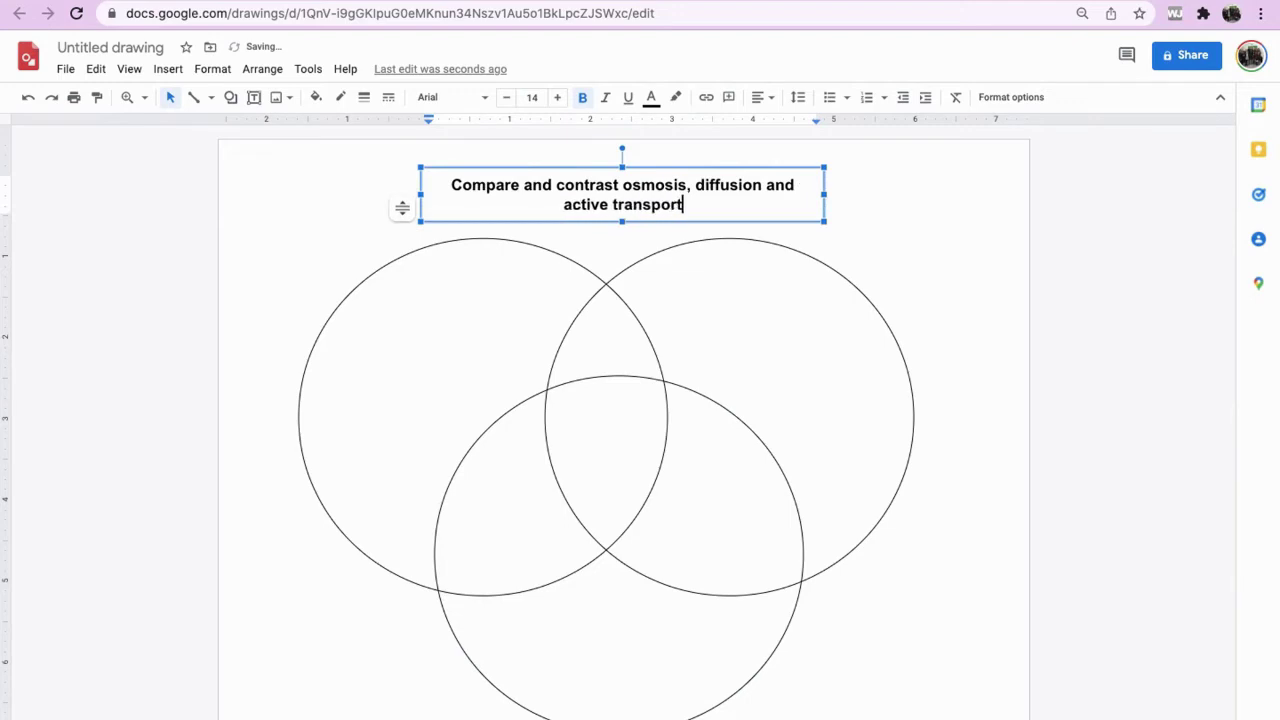
Step: Move the title slightly up and centre it horizontally above the three circles
left_click(729, 219)
left_click_drag(729, 219, 728, 220)
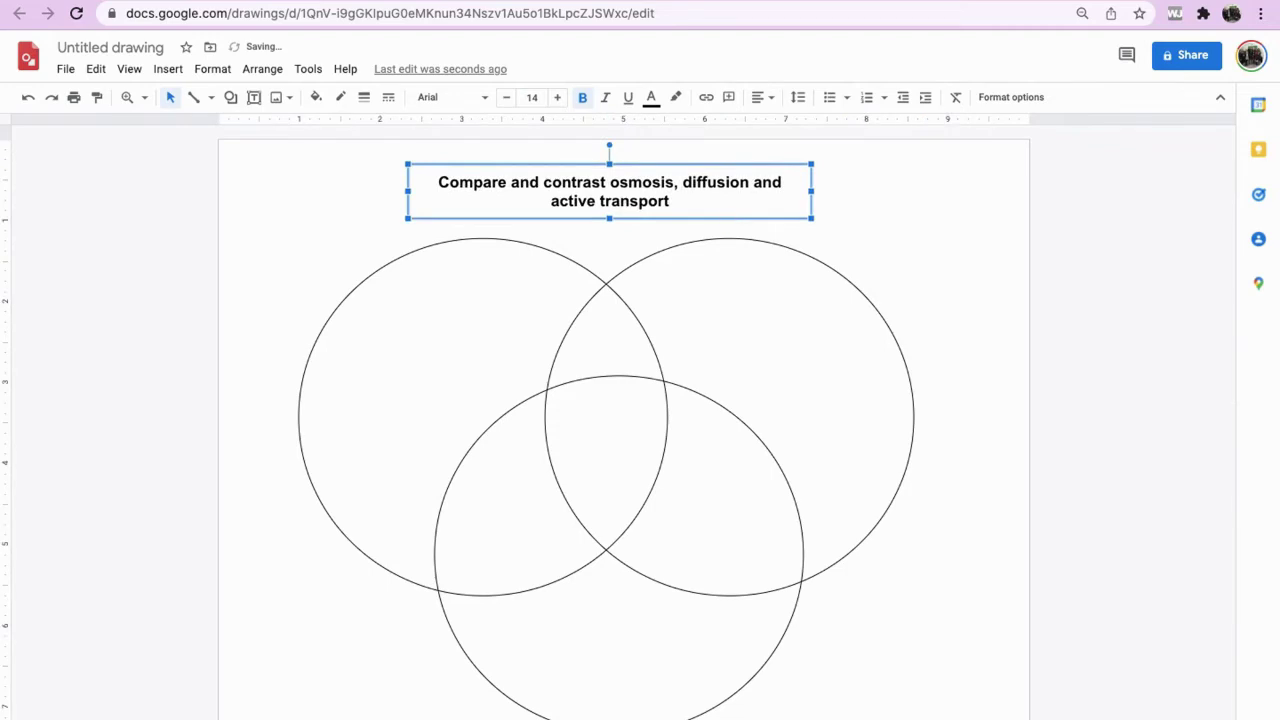
key("Right")
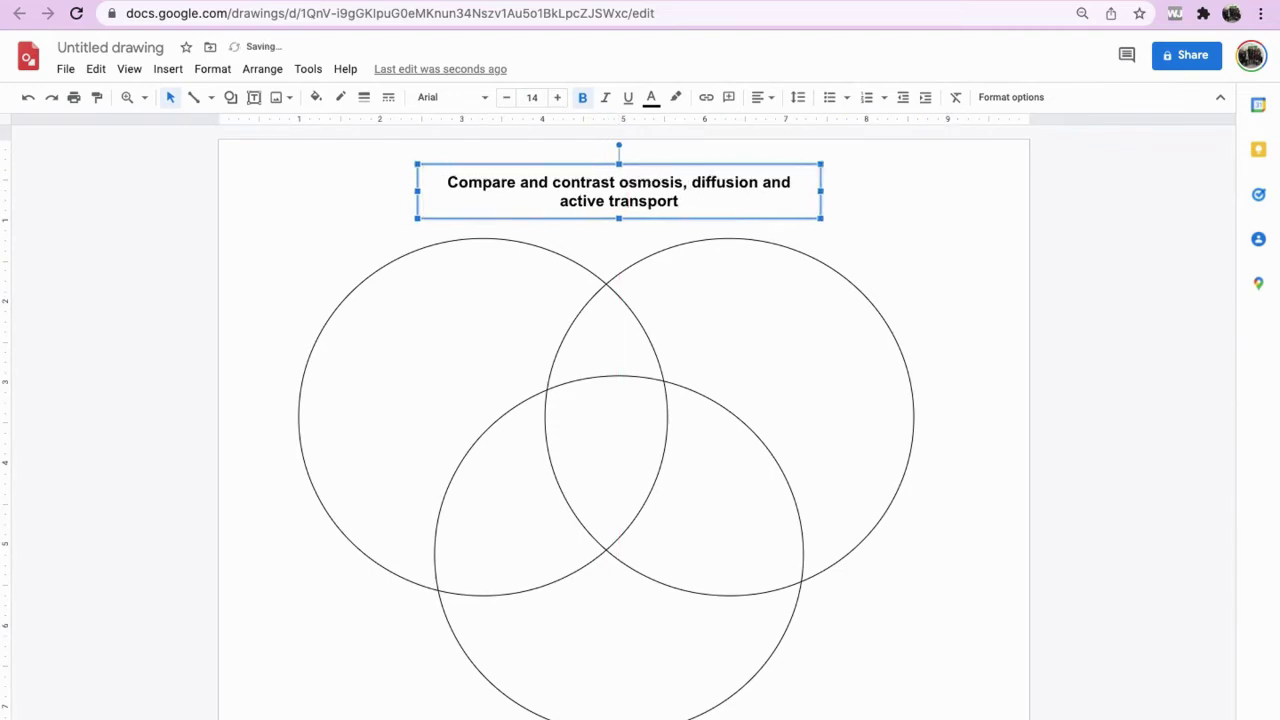
left_click(898, 265)
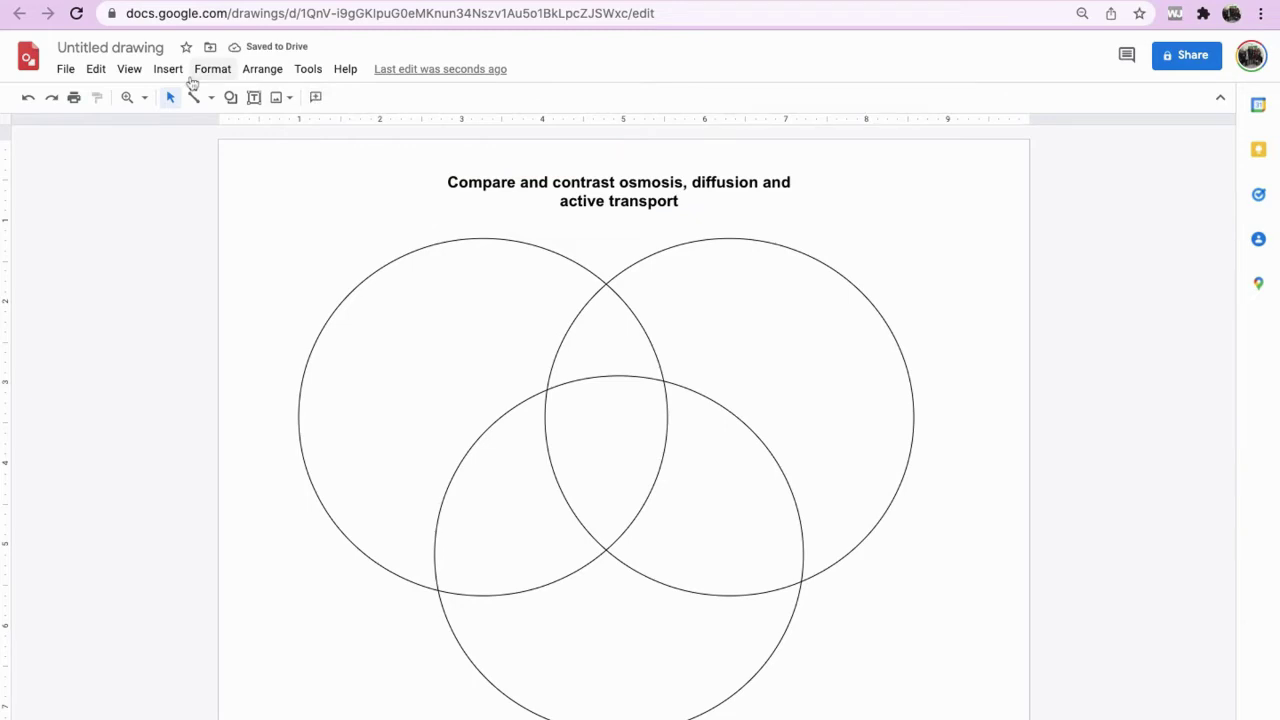
Step: Download the three-circle drawing as a JPEG image
left_click(66, 71)
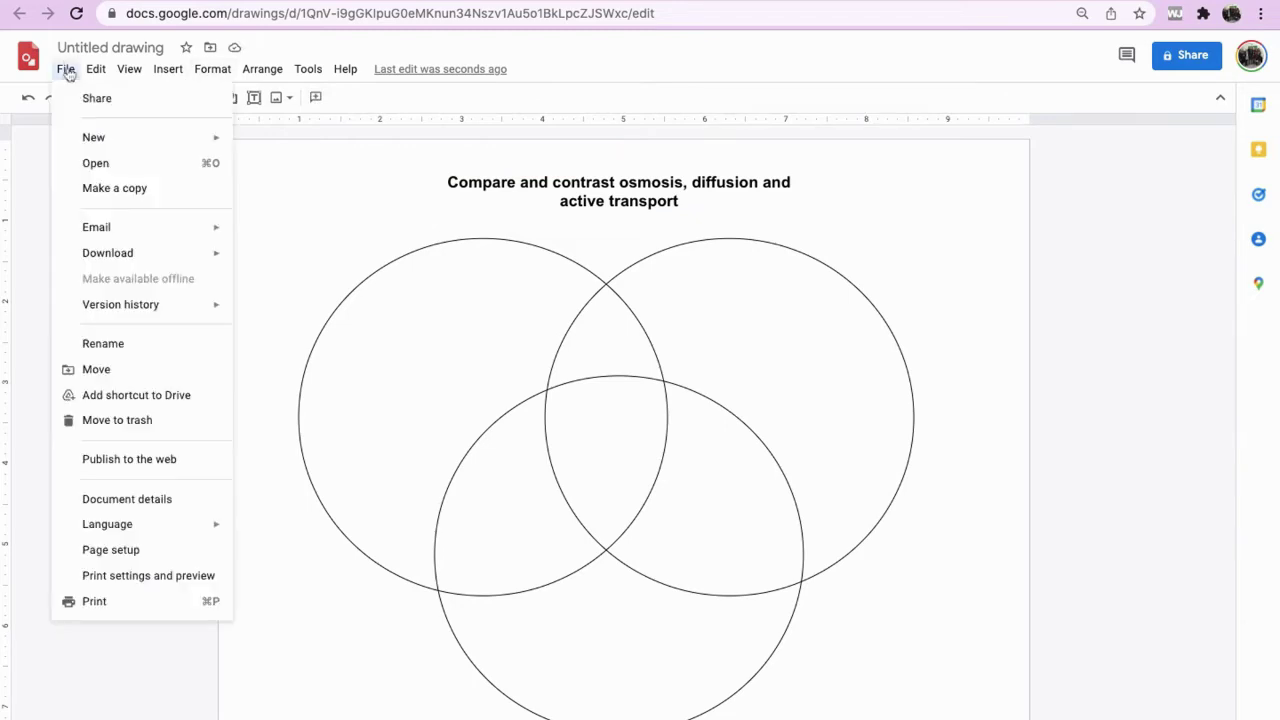
mouse_move(131, 257)
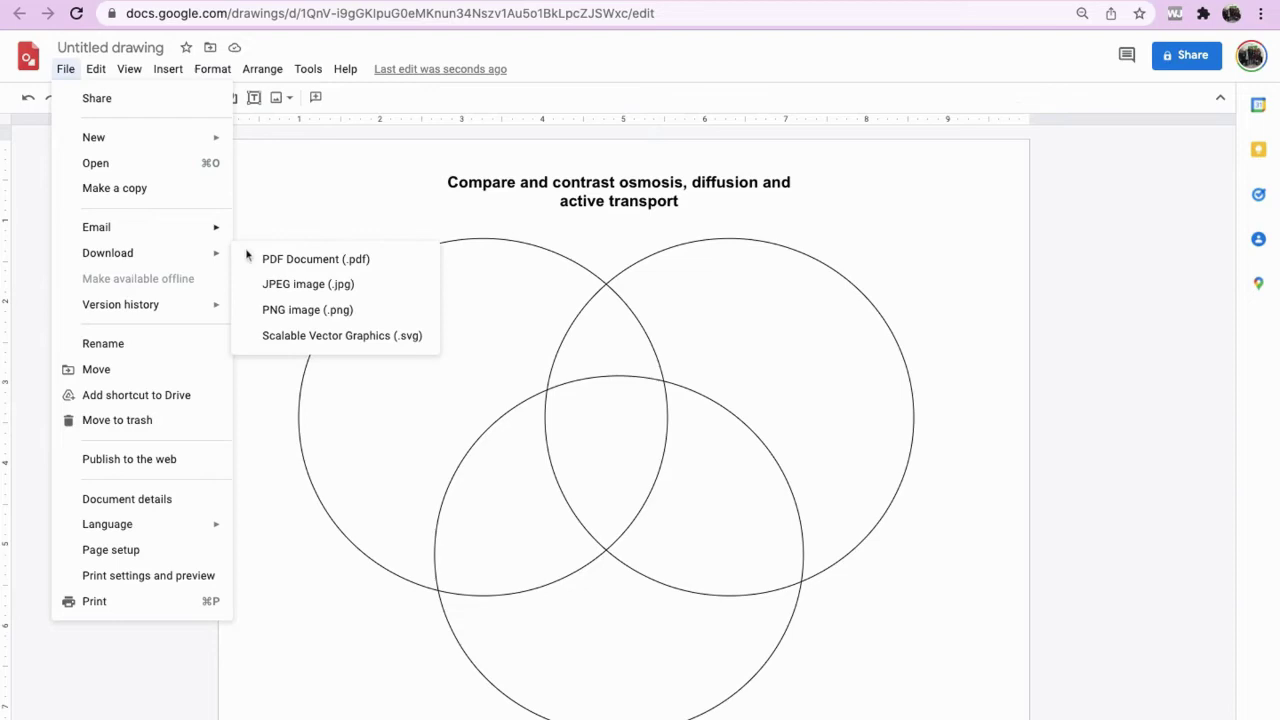
left_click(300, 287)
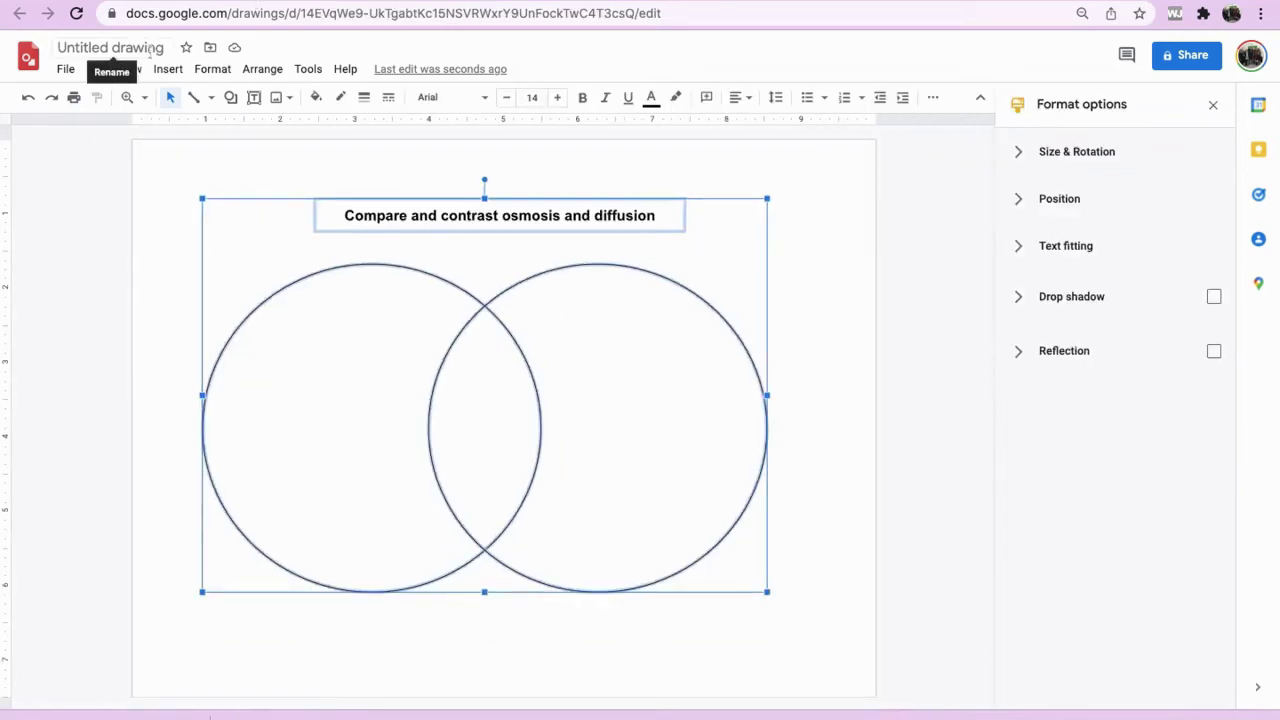
Step: Rename the two-circle drawing as Venn Diagram
left_click(150, 48)
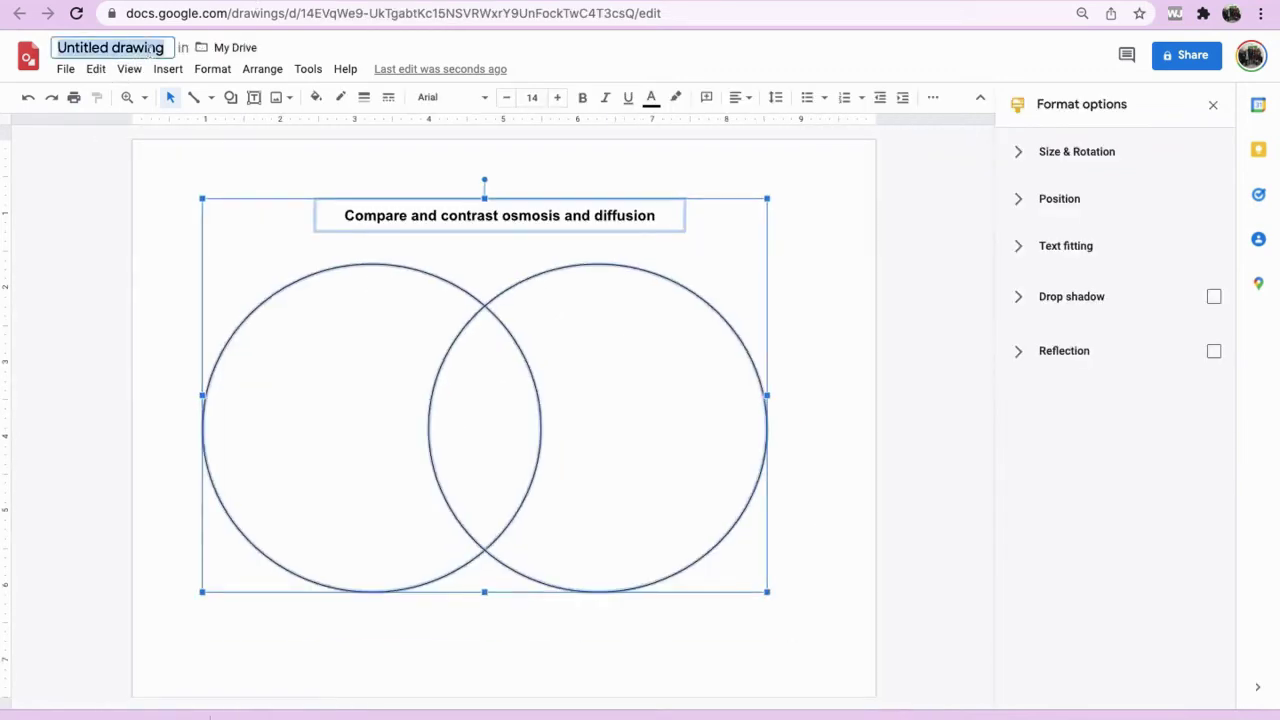
type("Venn Dia")
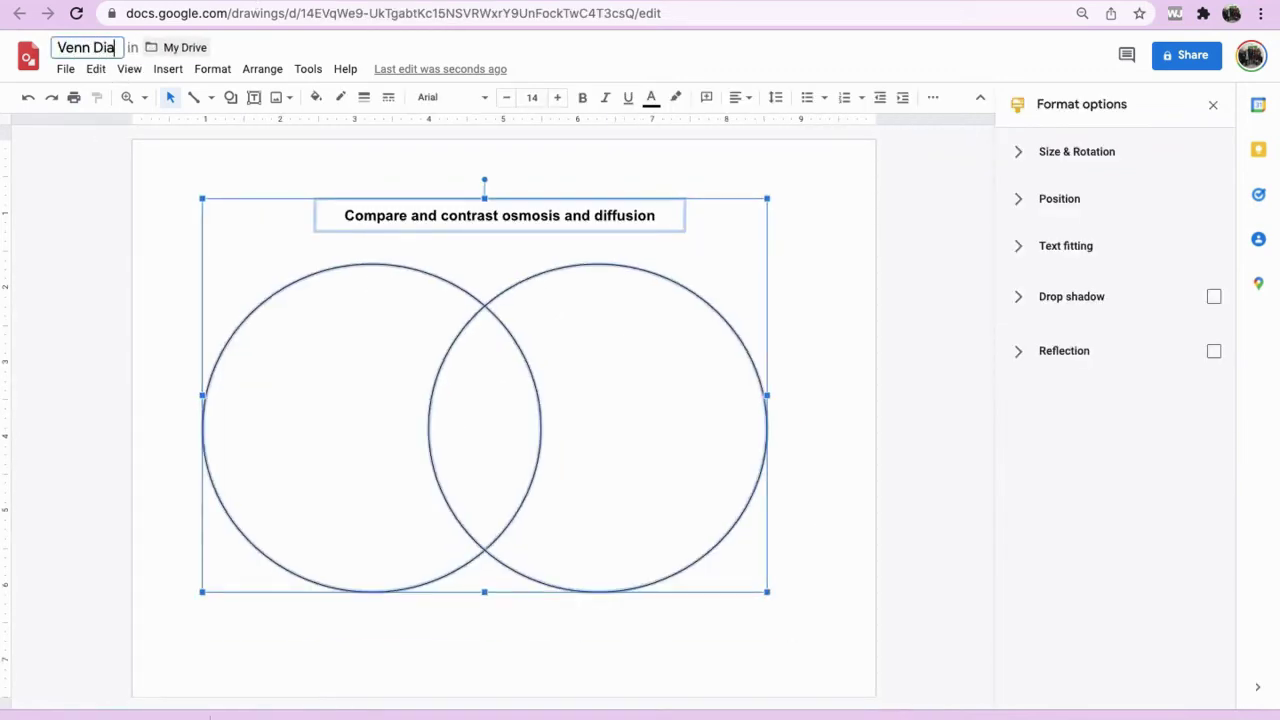
type("gram")
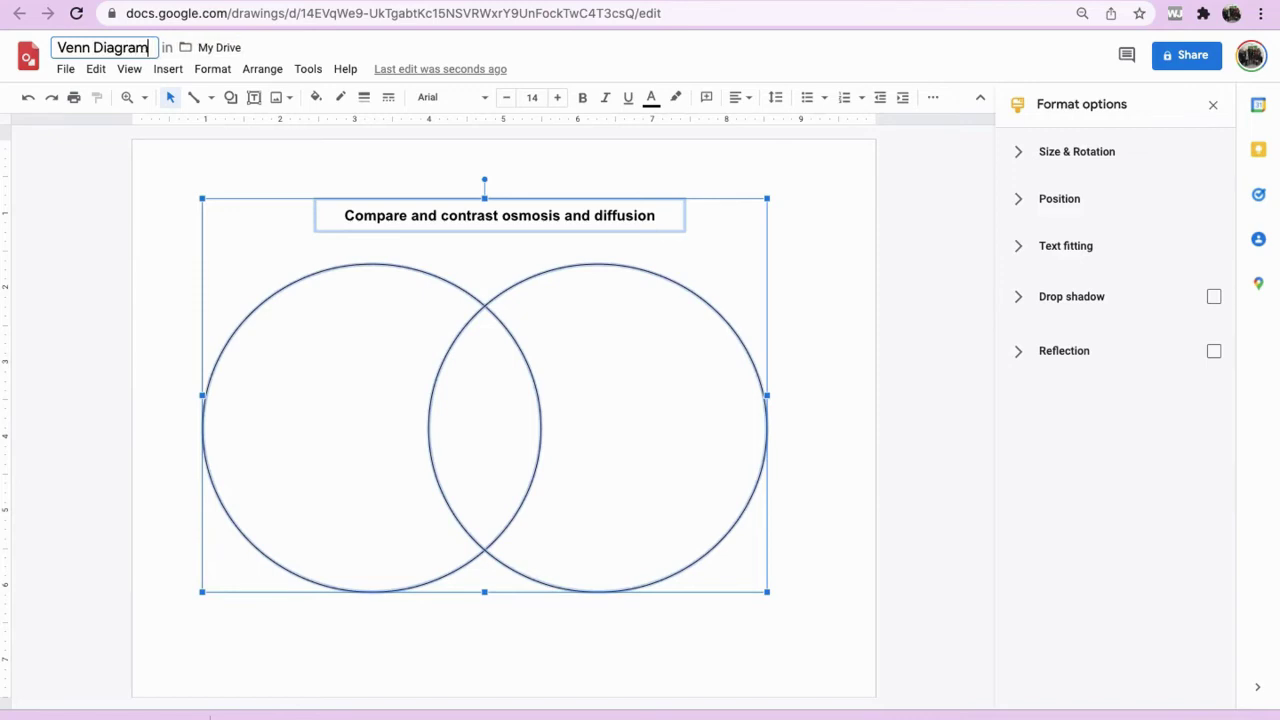
left_click(138, 280)
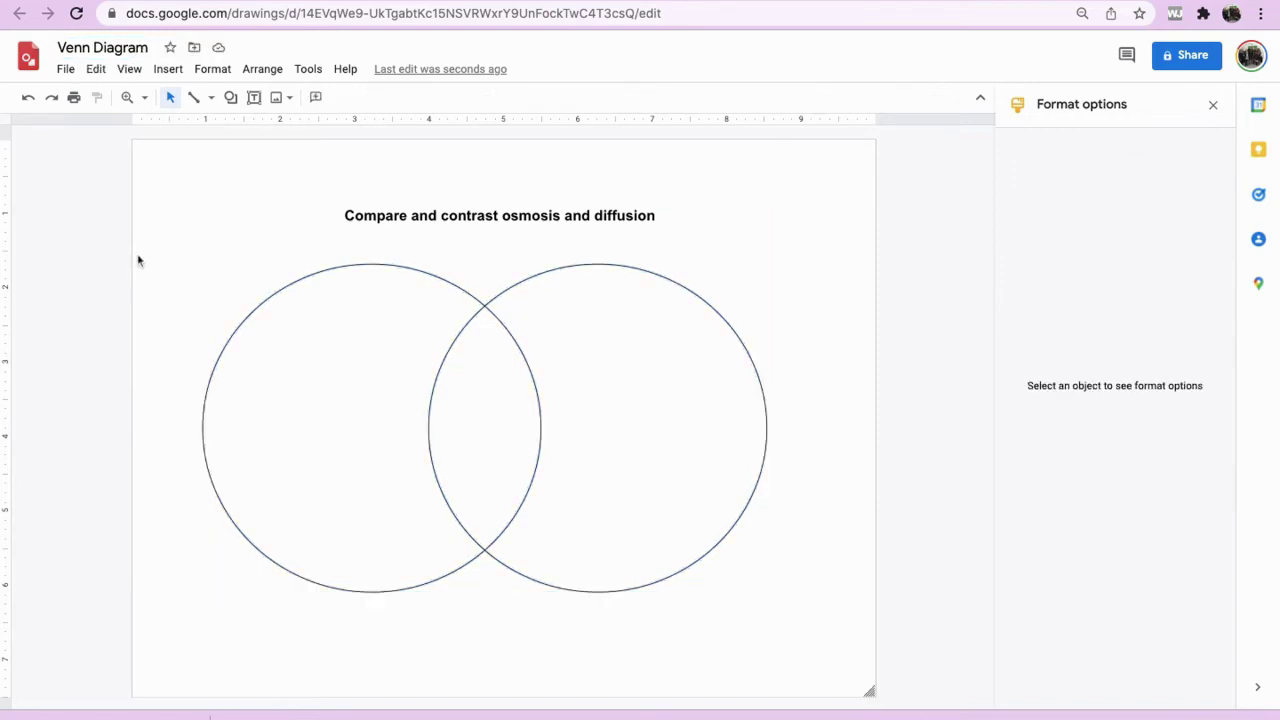
Step: Download the two-circle Venn Diagram drawing as a JPEG image
left_click(68, 72)
mouse_move(117, 252)
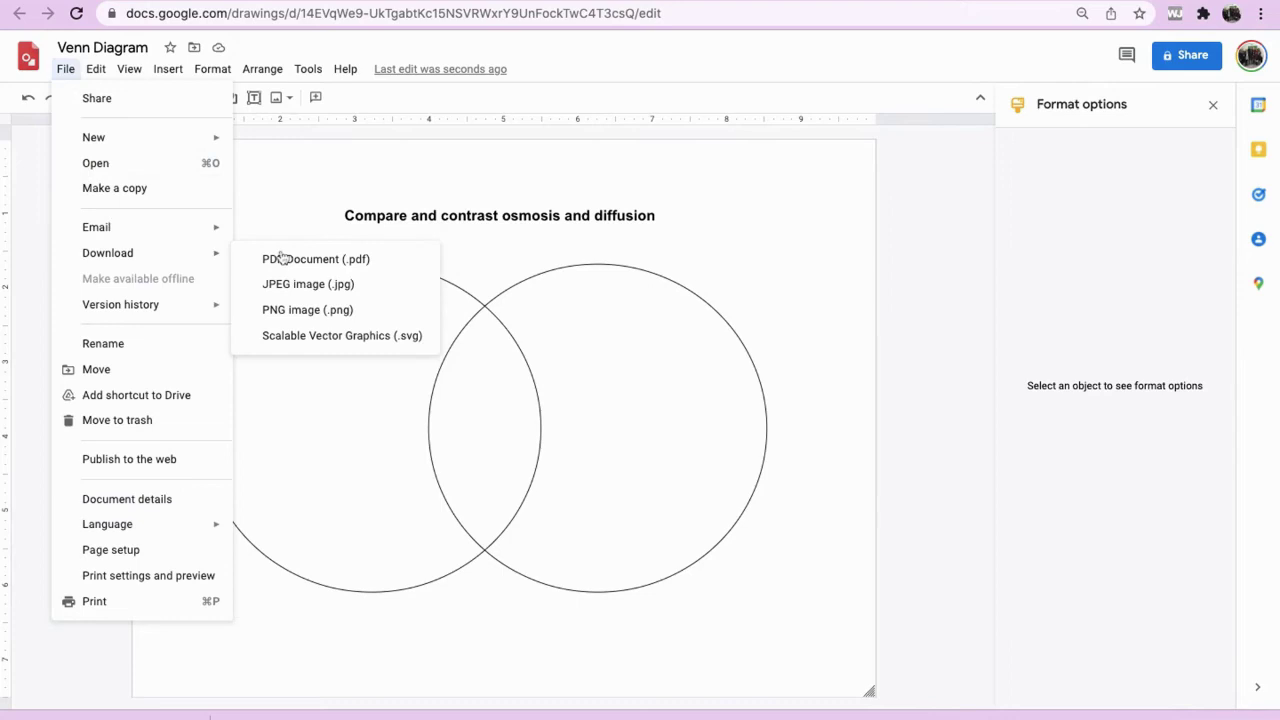
left_click(281, 285)
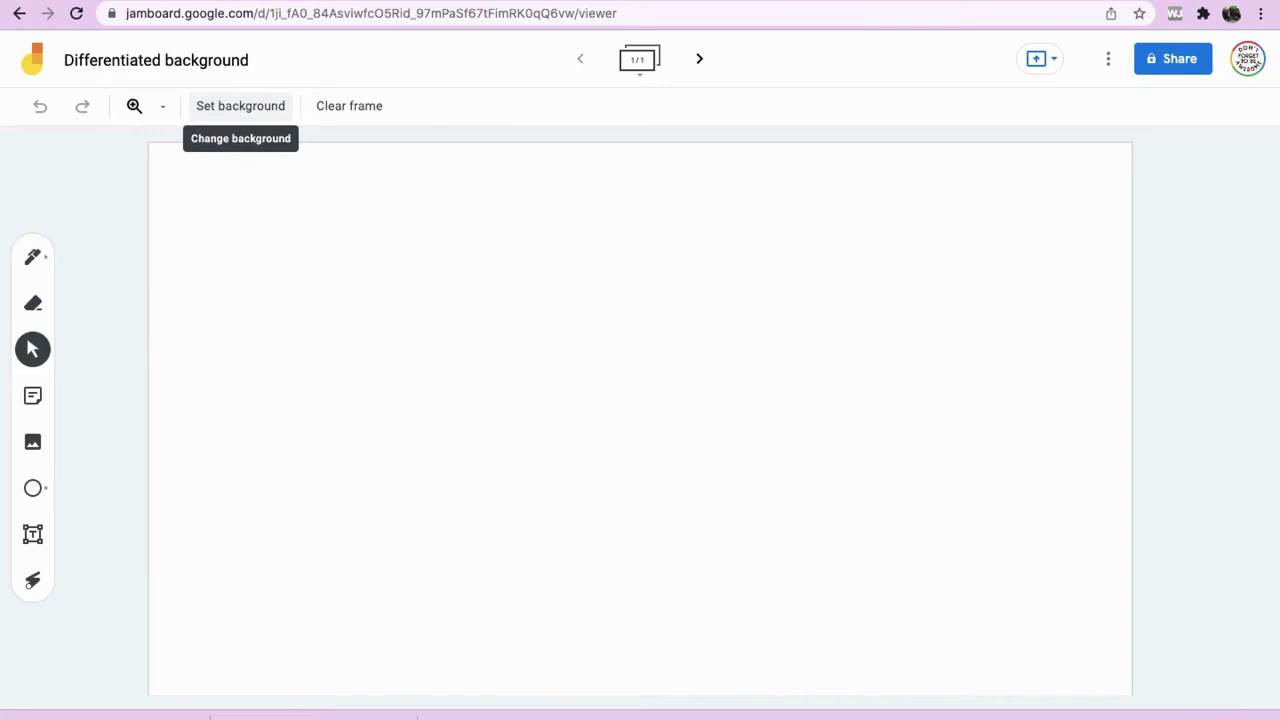
Step: Upload the two-circle Venn diagram image as the custom background of the first frame
left_click(245, 106)
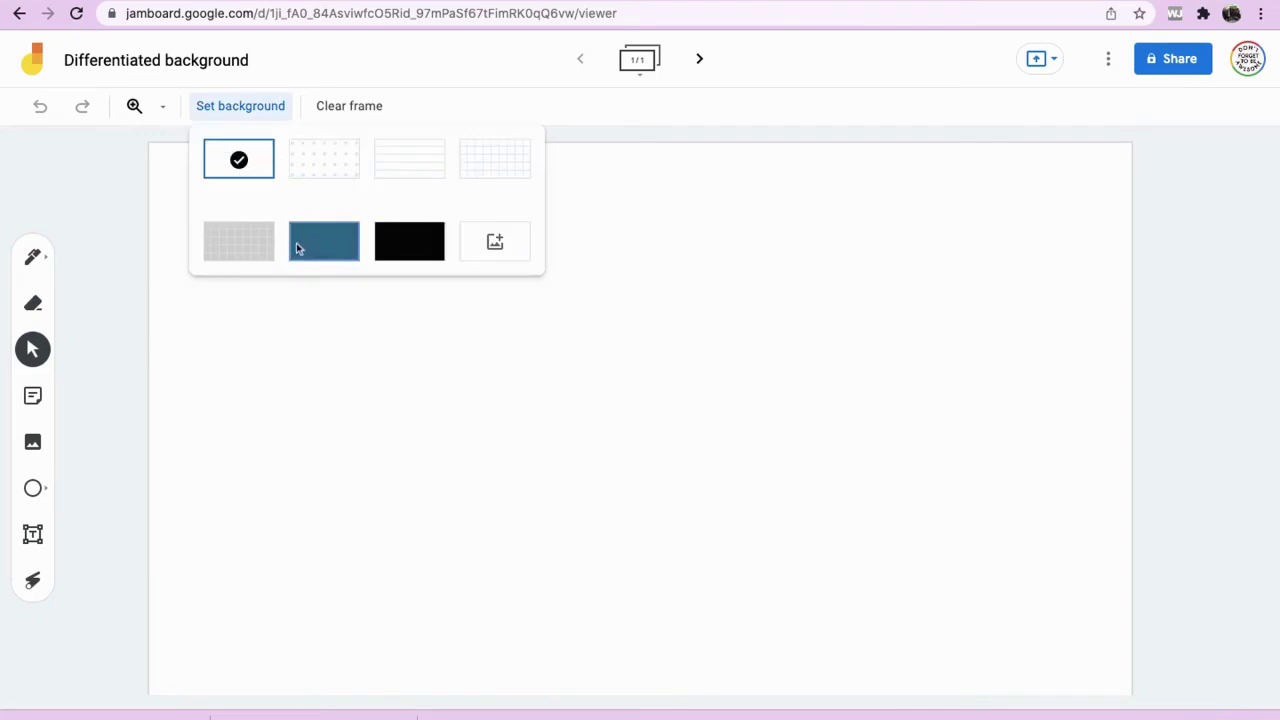
left_click(496, 254)
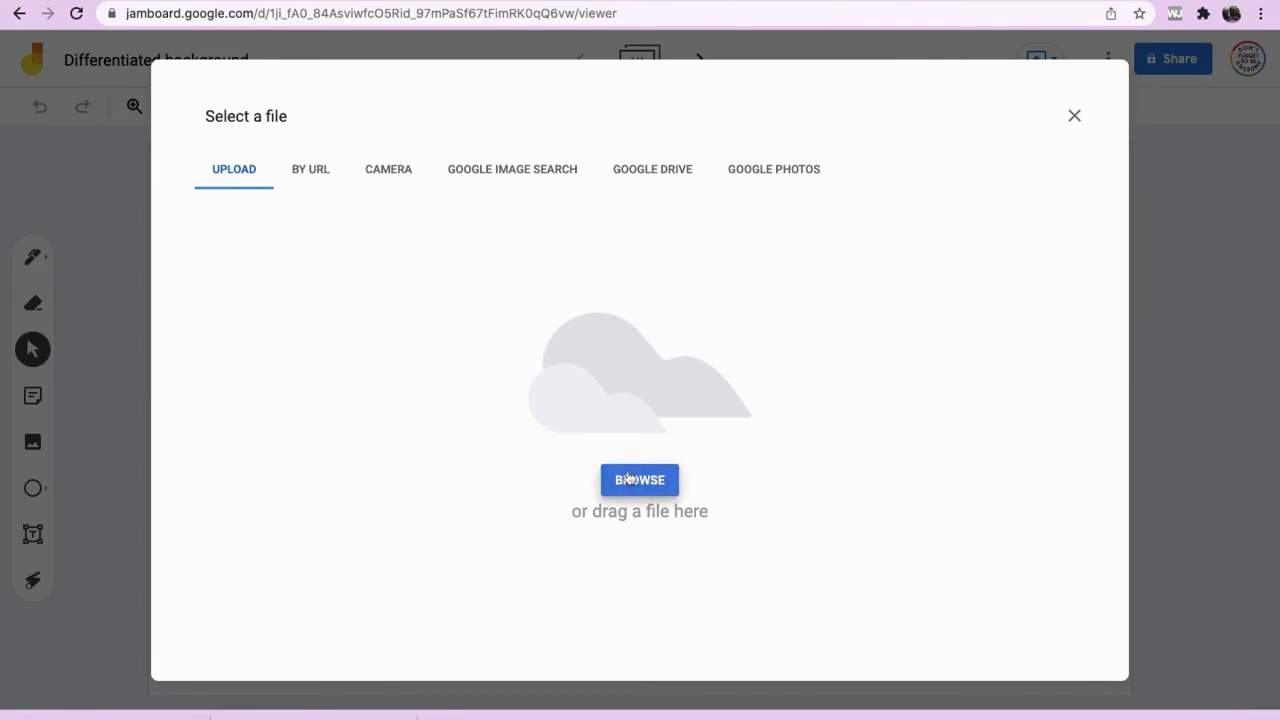
left_click(628, 478)
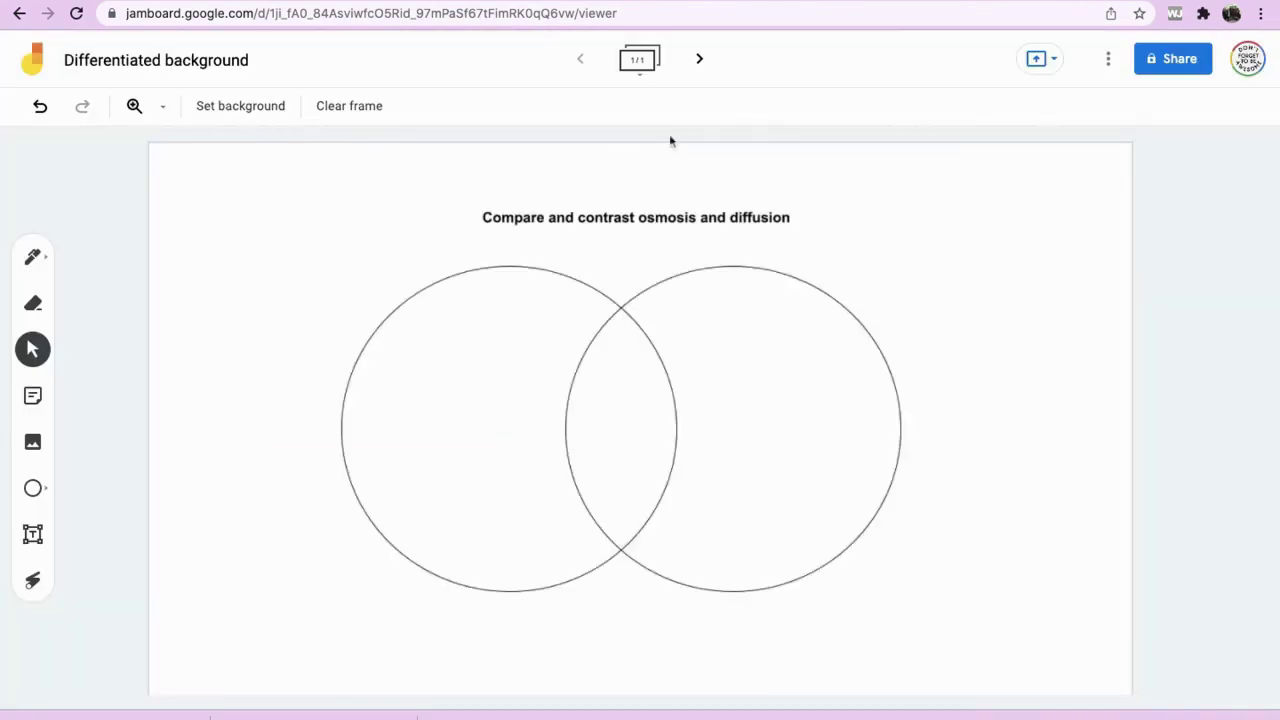
Step: Create a second frame and upload the three-circle Venn diagram image as its background
left_click(700, 60)
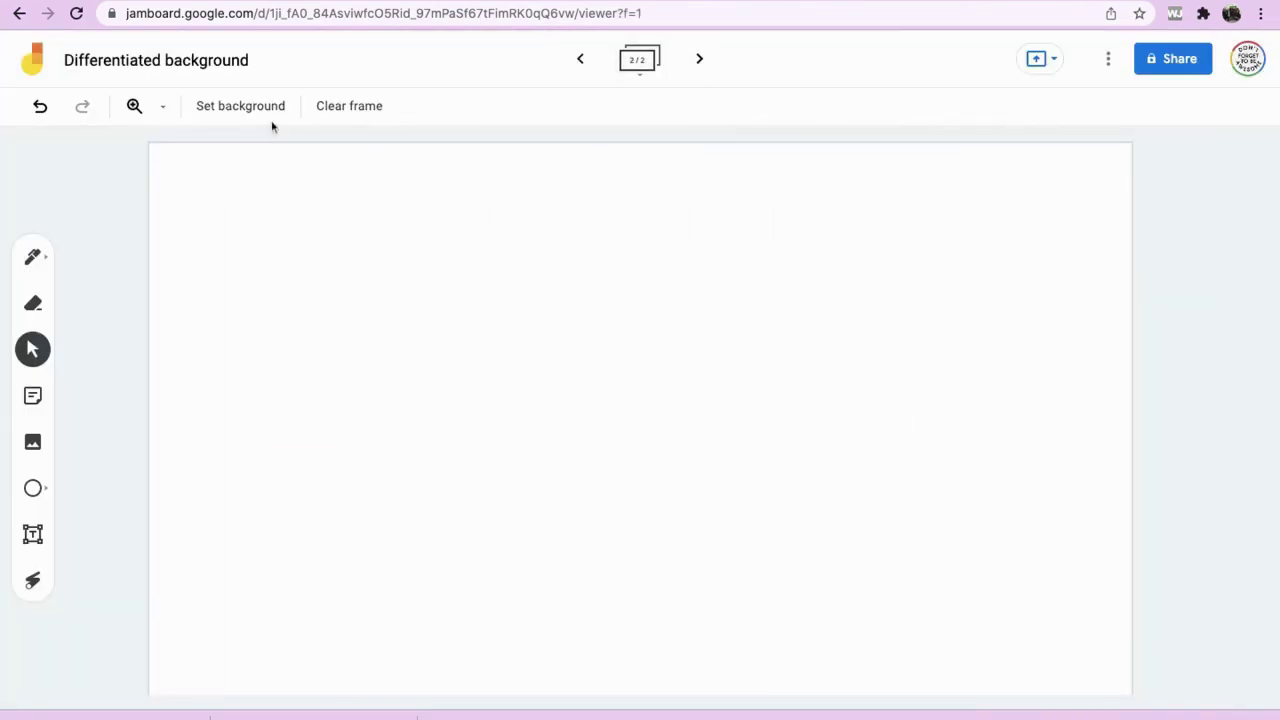
left_click(271, 110)
left_click(494, 243)
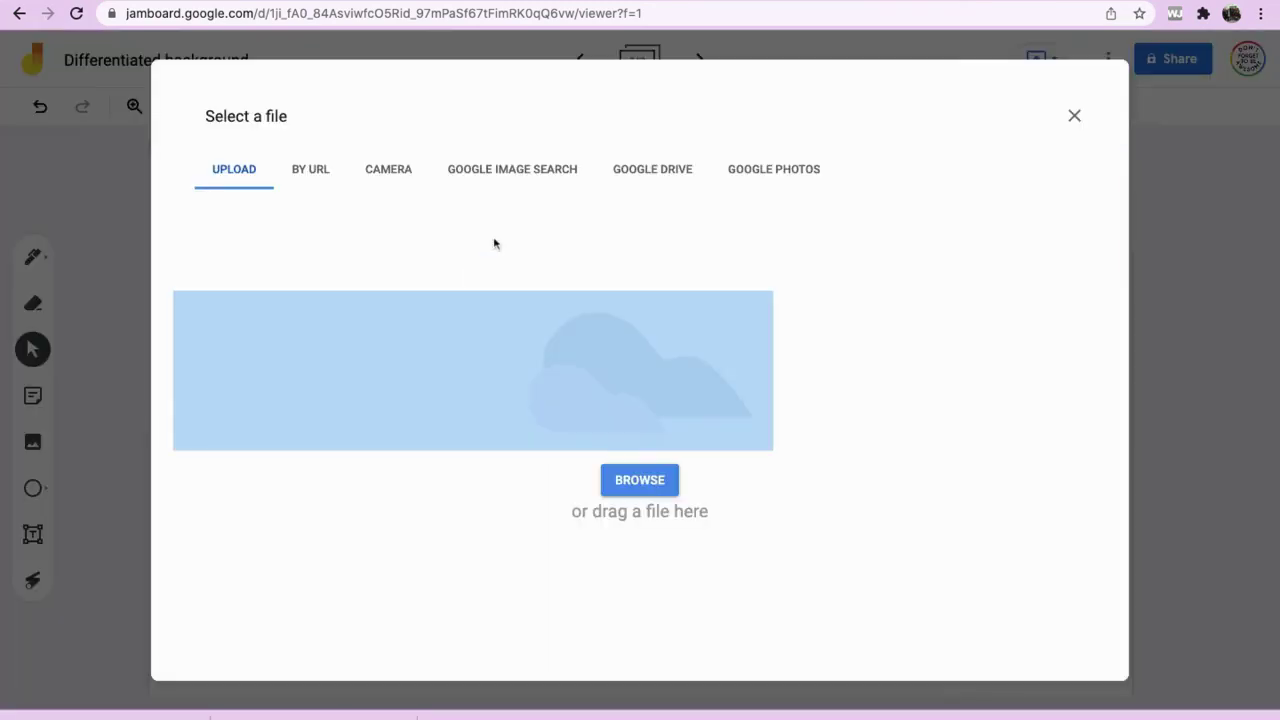
left_click(623, 481)
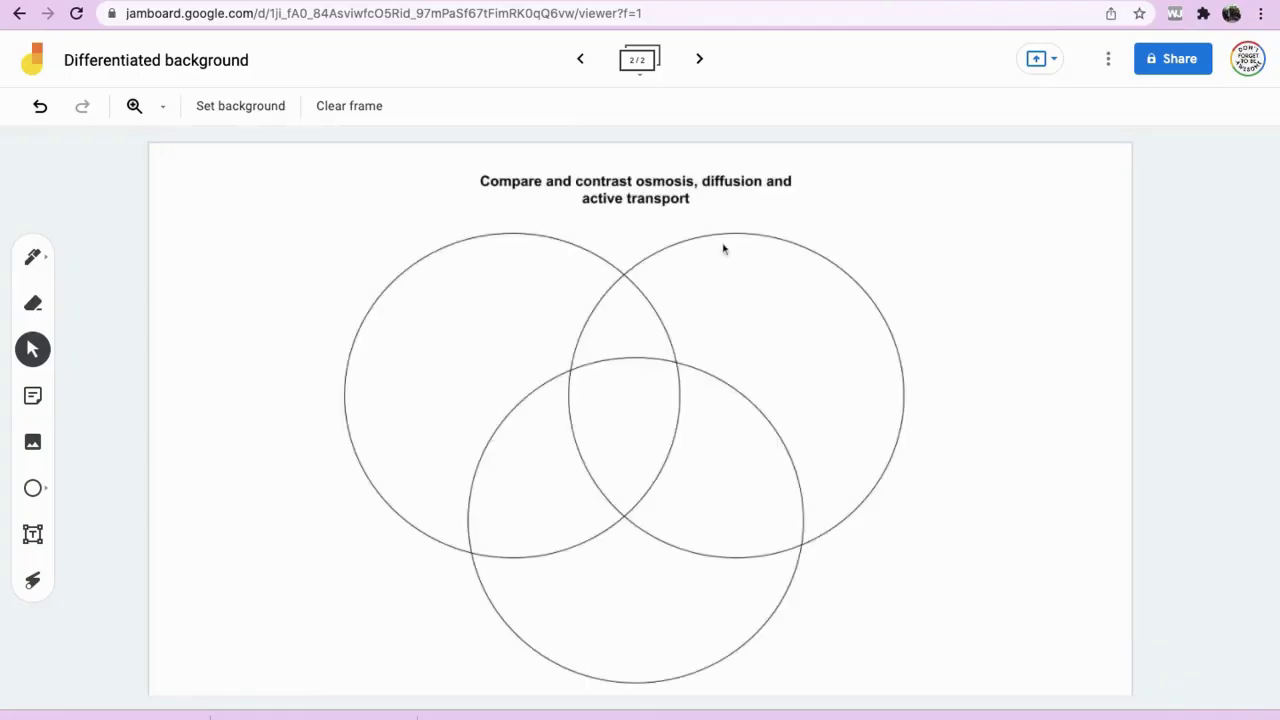
Step: Check the first frame's background and draw a freehand pen scribble inside the left circle of the second frame
left_click(584, 64)
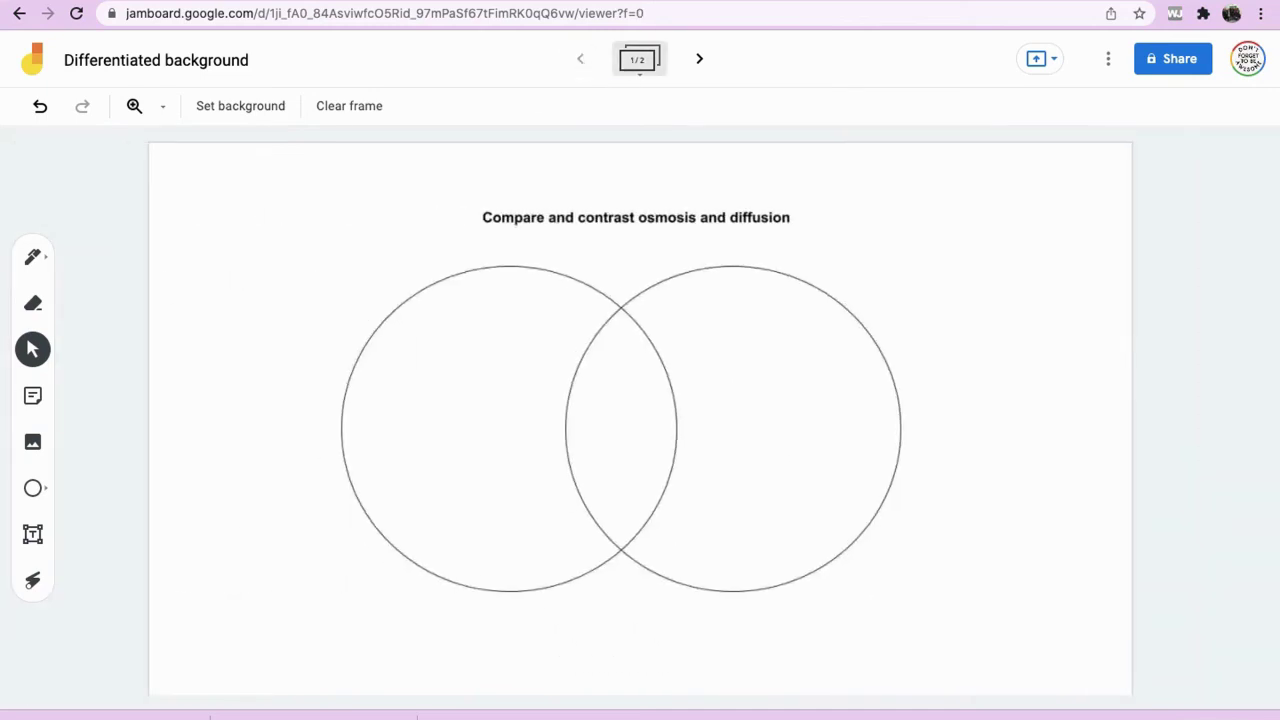
left_click(698, 70)
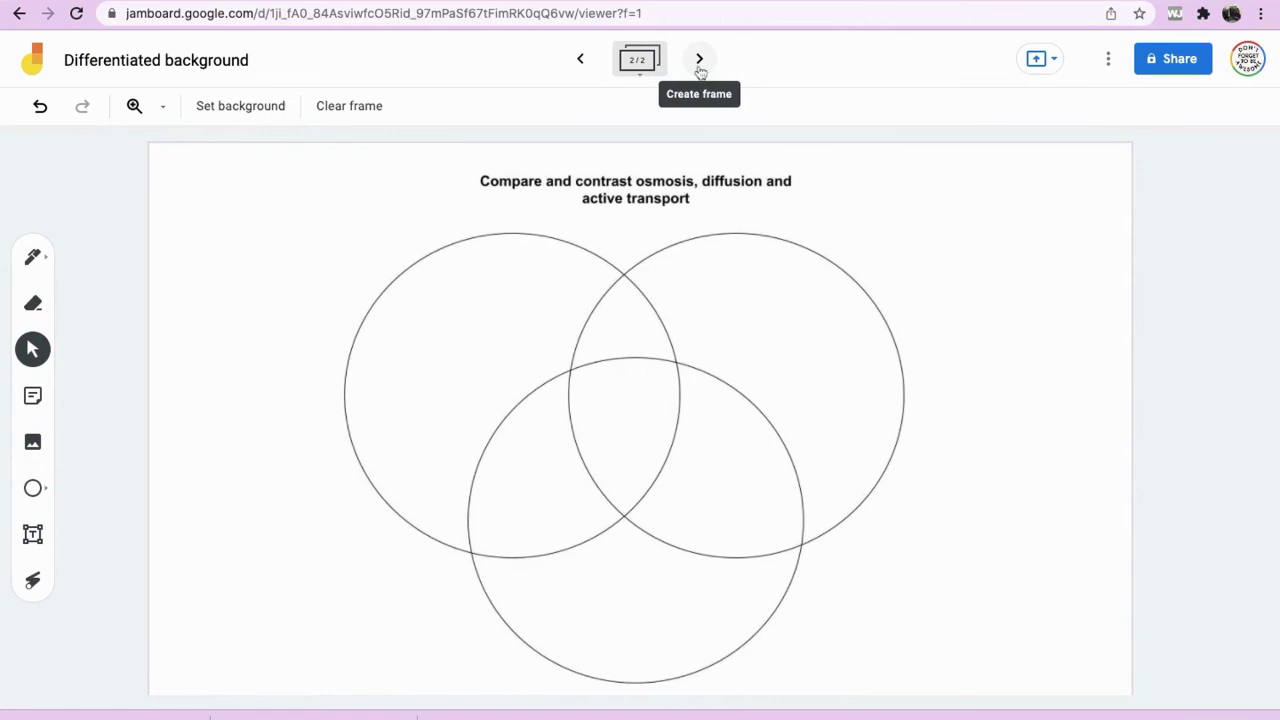
left_click(33, 257)
mouse_move(414, 340)
left_mouse_down()
mouse_move(470, 372)
mouse_move(446, 372)
left_mouse_up()
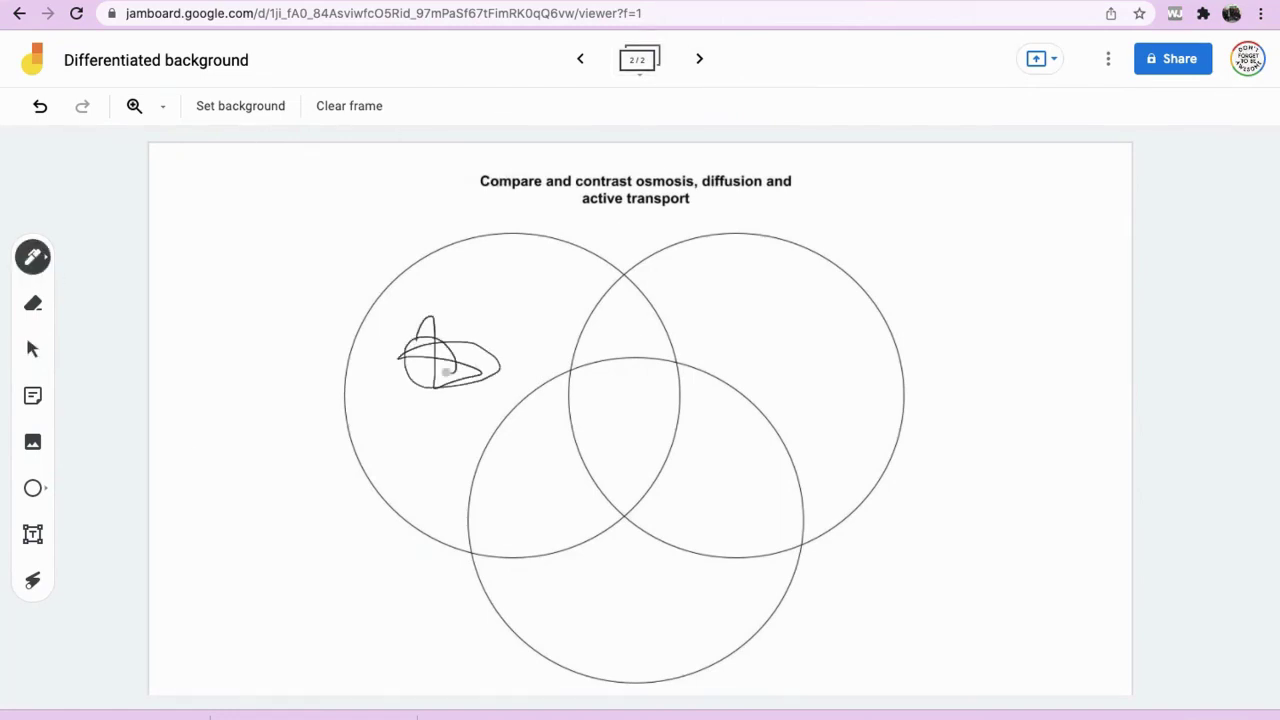
Step: Add a red text box reading "ghghghgh" in the central overlap of the three circles
left_click(33, 534)
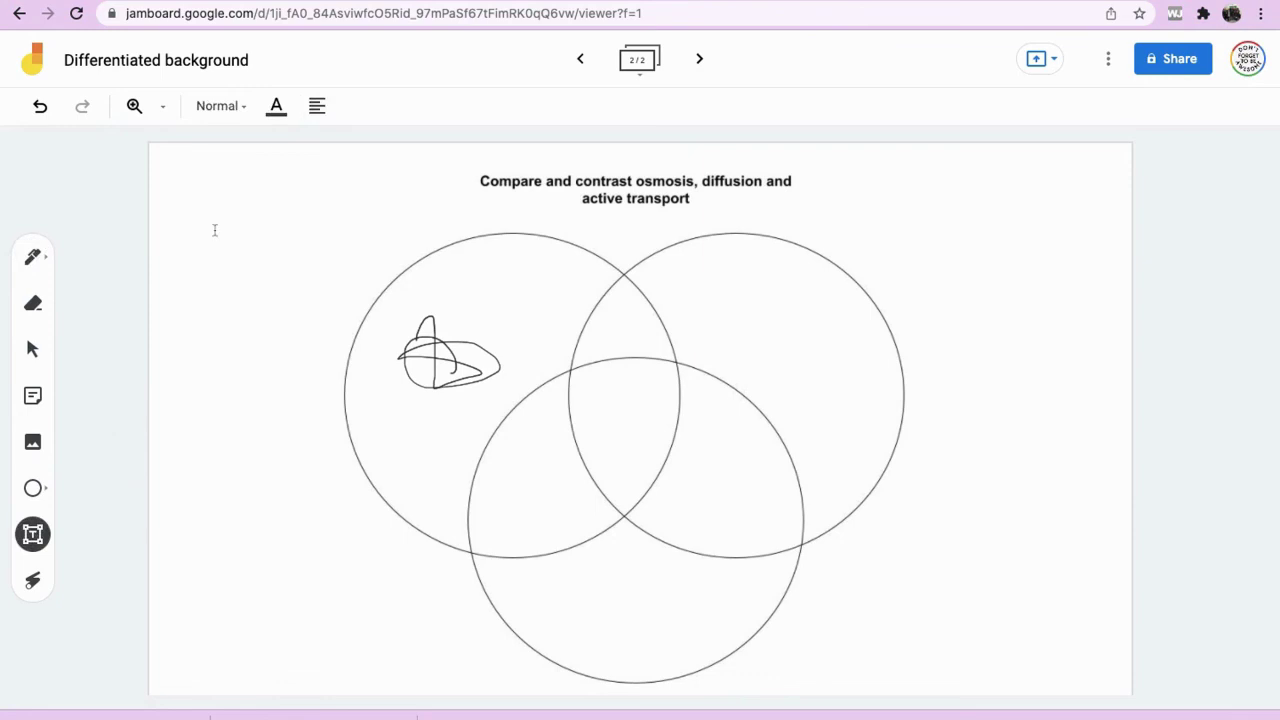
left_click(276, 106)
left_click(323, 189)
left_click(587, 398)
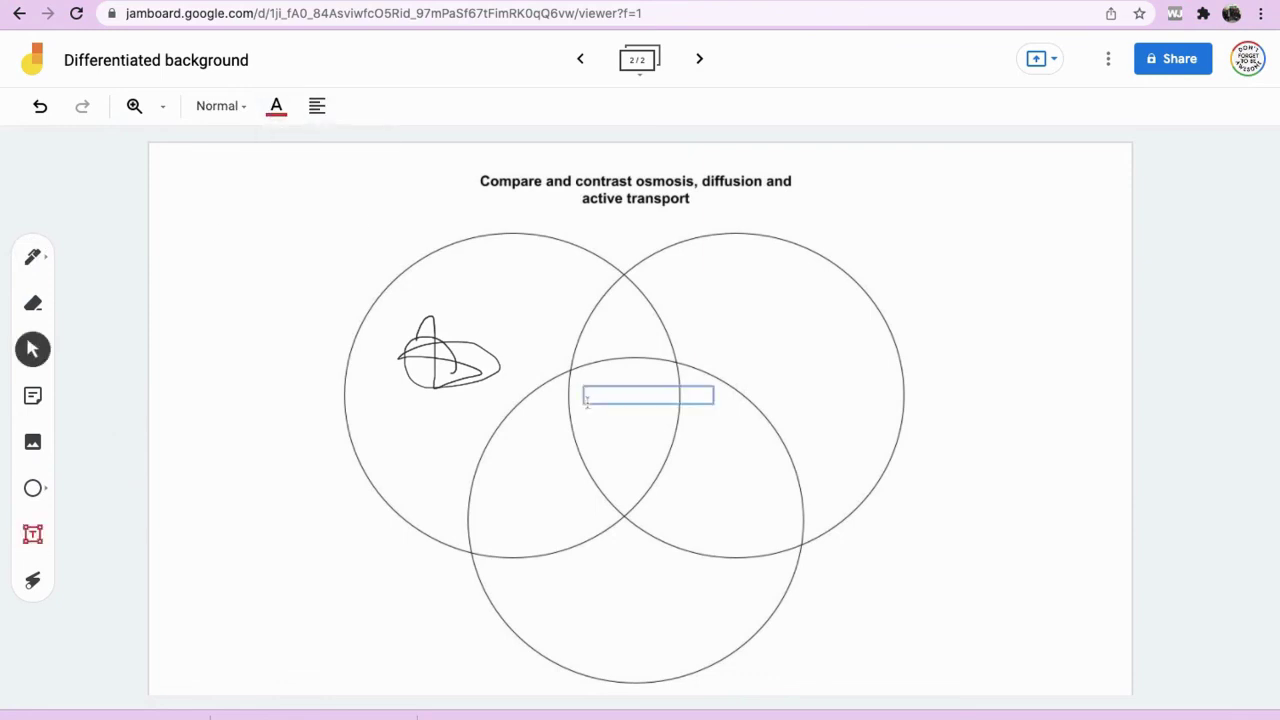
type("ghghghgh")
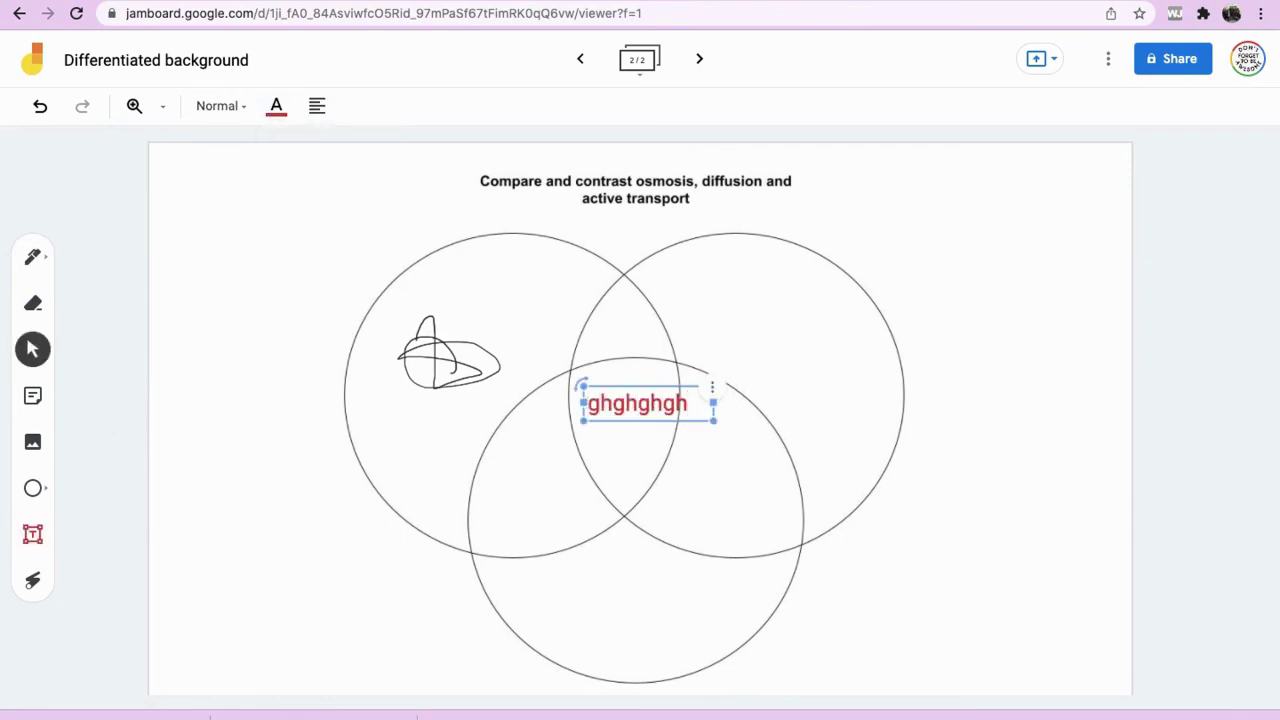